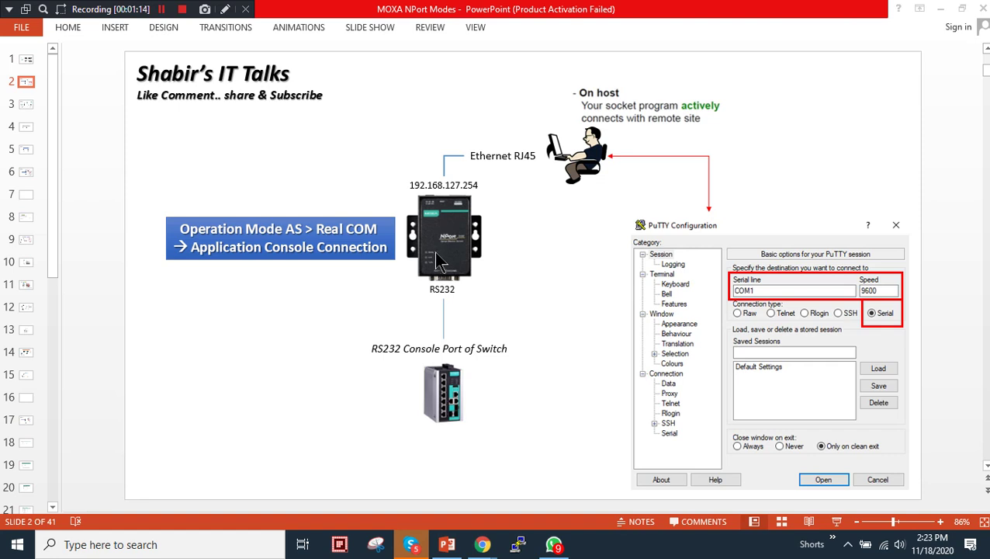
# Bring the Chrome window with the Moxa homepage to the front over the PowerPoint slide
pyautogui.moveTo(481, 546)
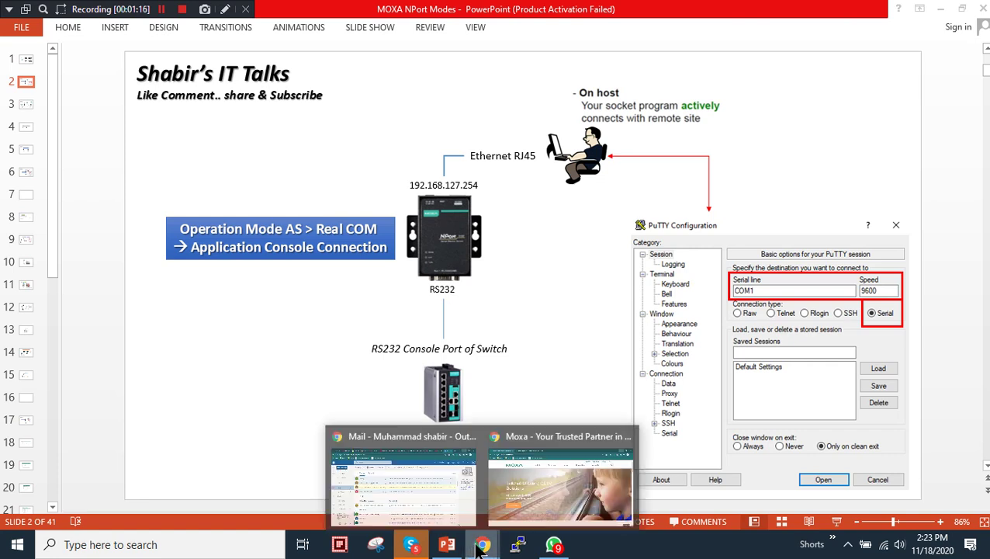
pyautogui.click(606, 479)
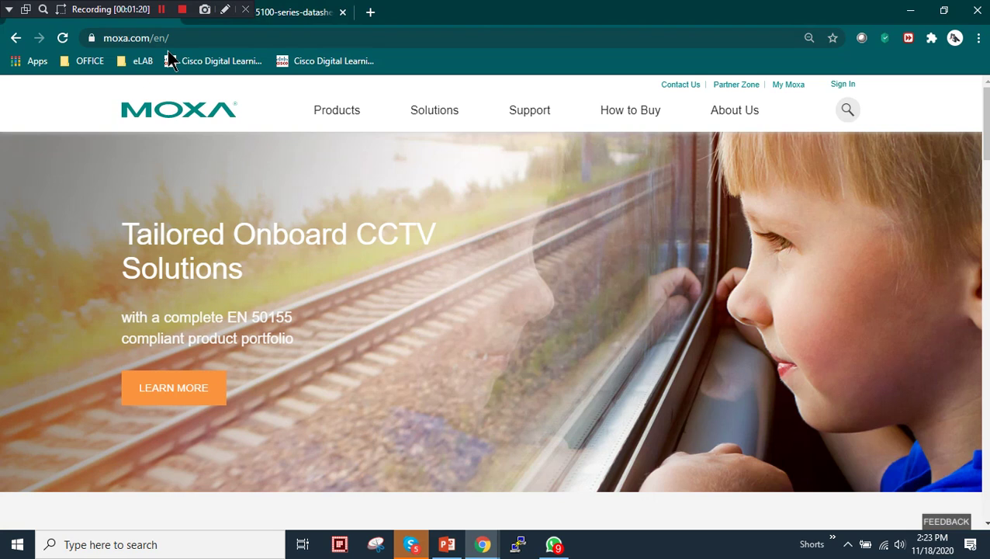
# Open the Serial Converters category page from the Products menu and skim it
pyautogui.moveTo(330, 114)
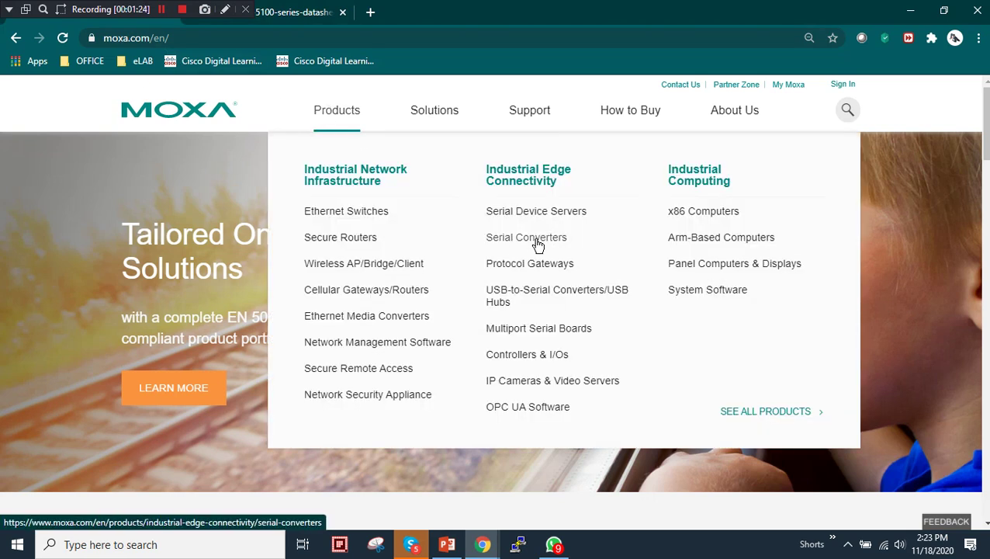
pyautogui.click(538, 246)
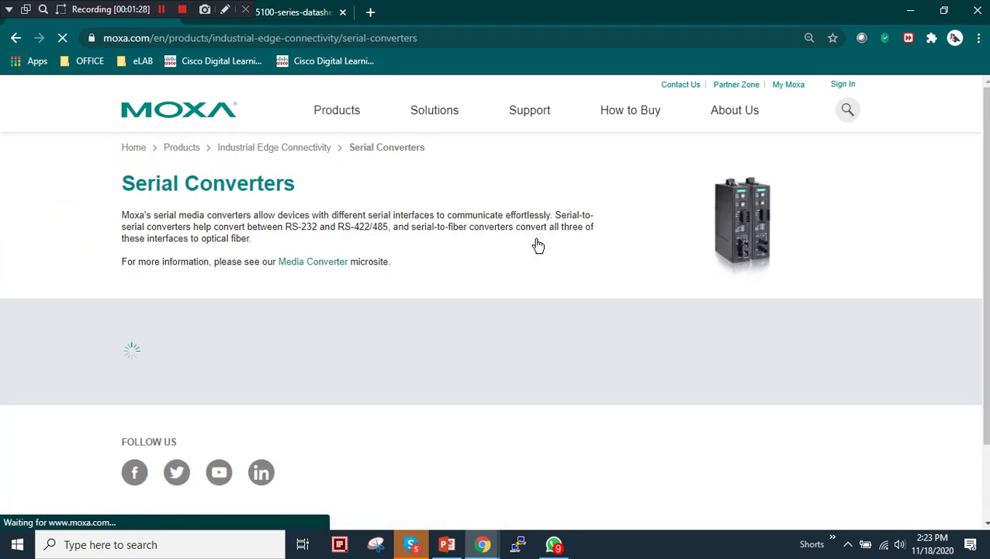
pyautogui.scroll(-1, 404, 315)
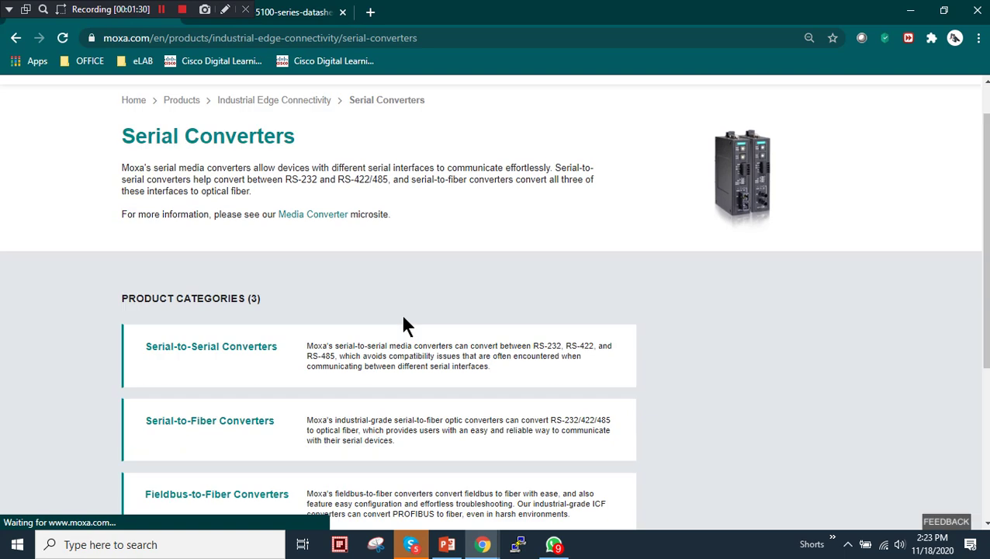
pyautogui.scroll(1, 360, 287)
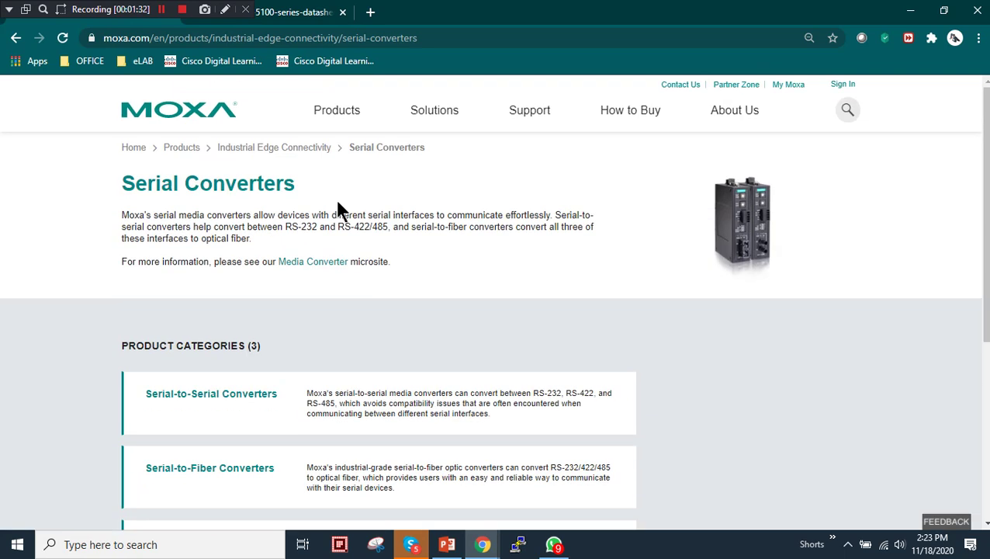
# Return to Industrial Edge Connectivity and bring up link options for Serial Device Servers
pyautogui.hotkey('alt', 'Left')
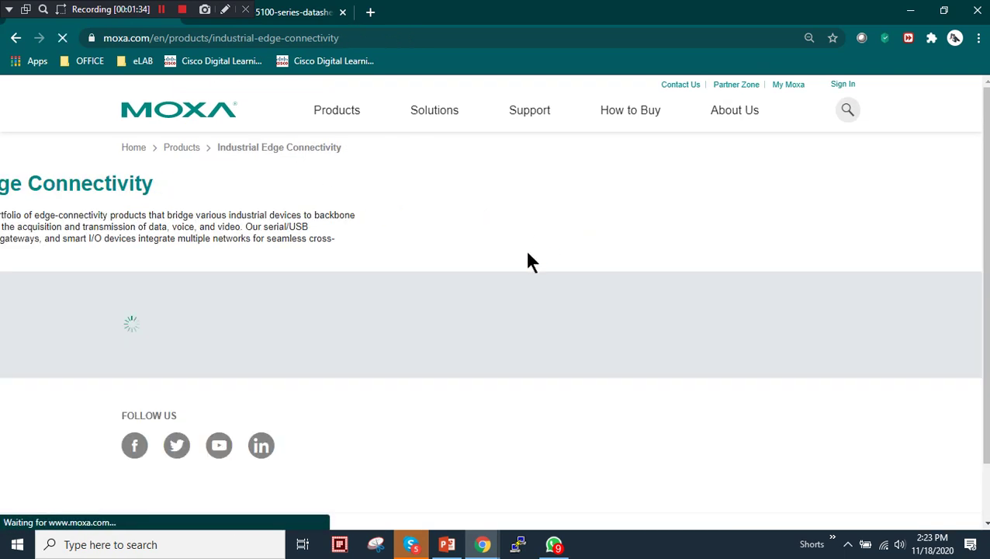
pyautogui.scroll(-1, 473, 336)
pyautogui.scroll(1, 495, 348)
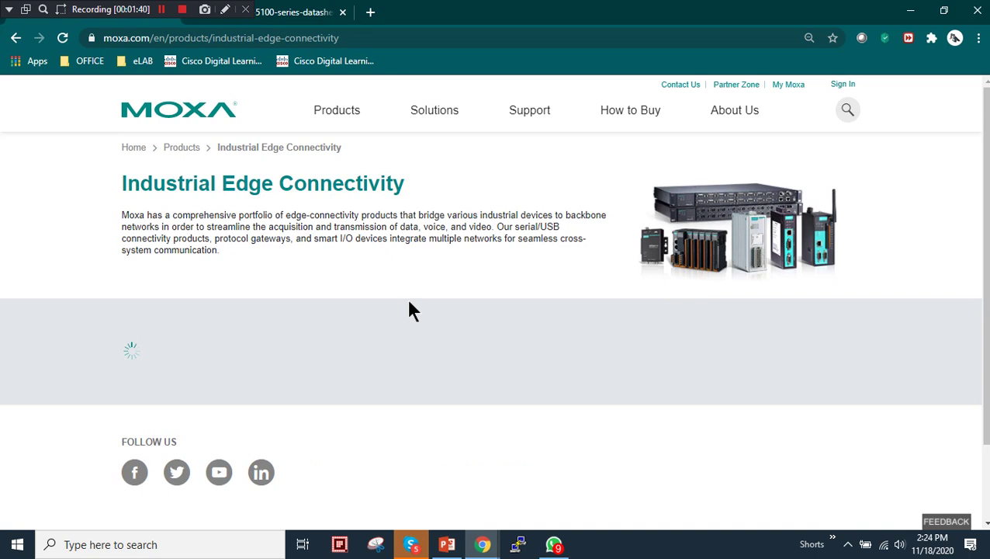
pyautogui.click(345, 109)
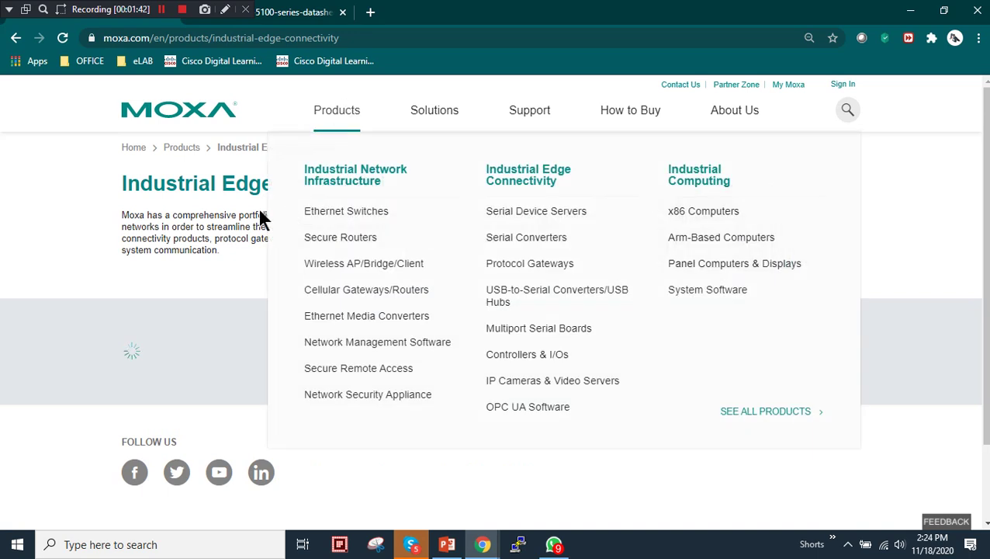
pyautogui.rightClick(548, 215)
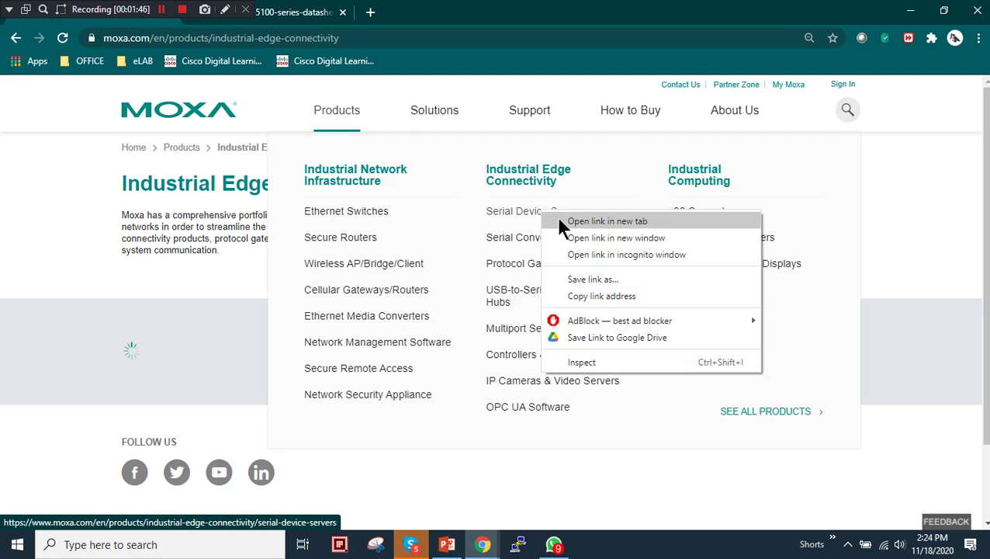
# Open Serial Device Servers in a new tab, then General Device Servers and the NPort 5100 Series page
pyautogui.click(558, 221)
pyautogui.click(305, 22)
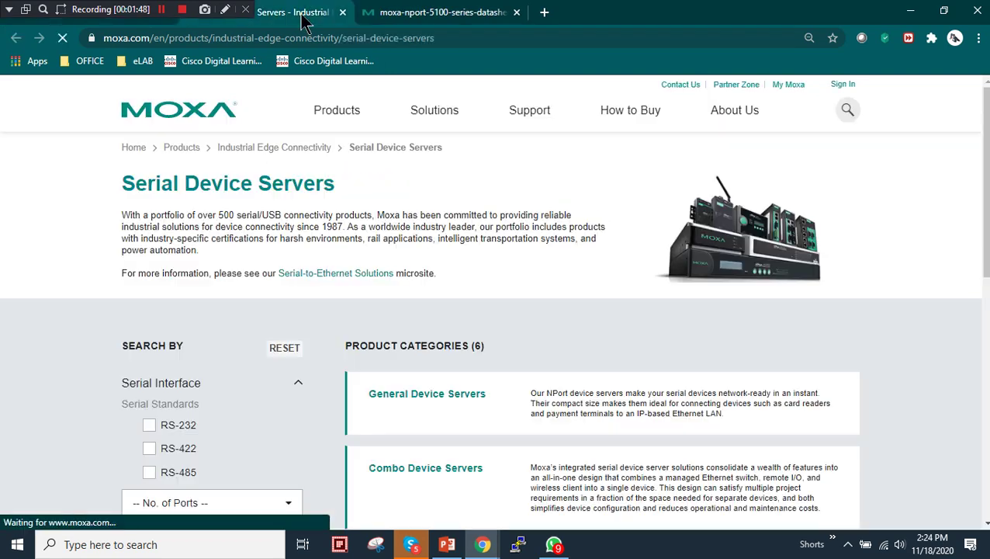
pyautogui.scroll(-1, 353, 332)
pyautogui.scroll(1, 353, 332)
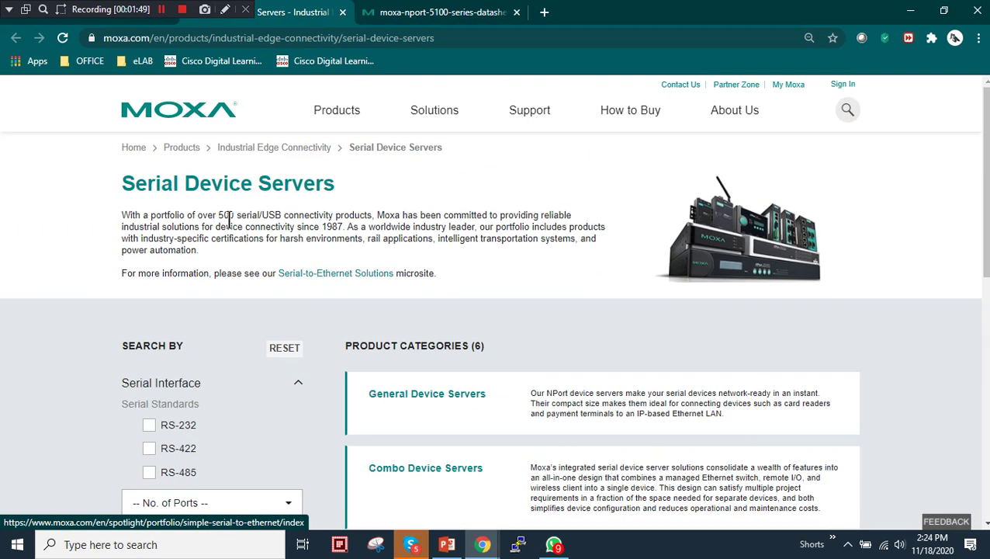
pyautogui.click(426, 398)
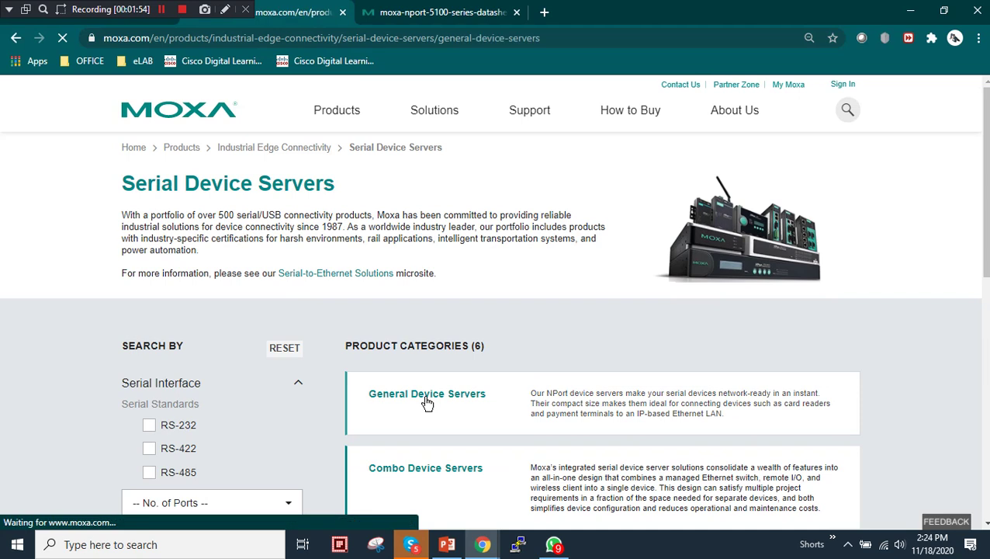
pyautogui.scroll(-3, 507, 335)
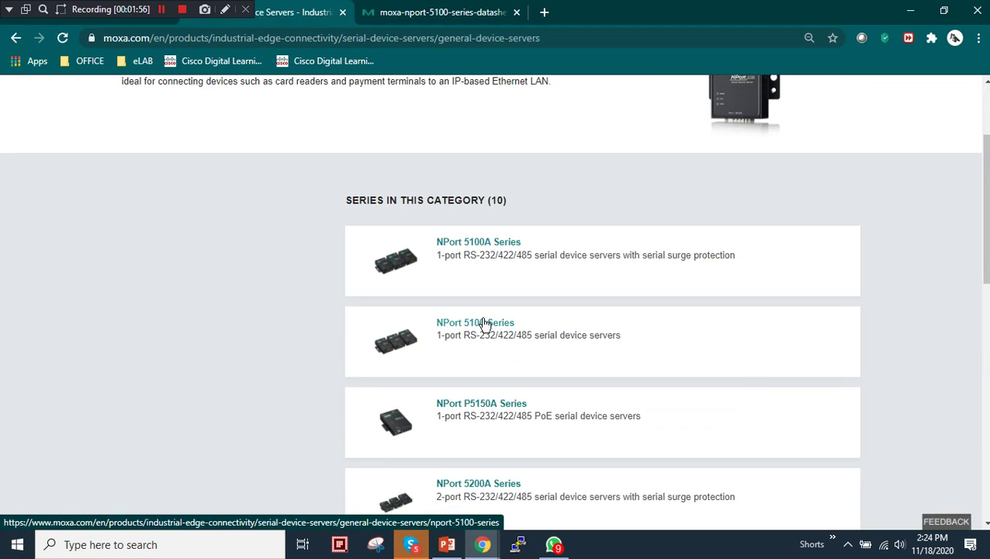
pyautogui.click(481, 331)
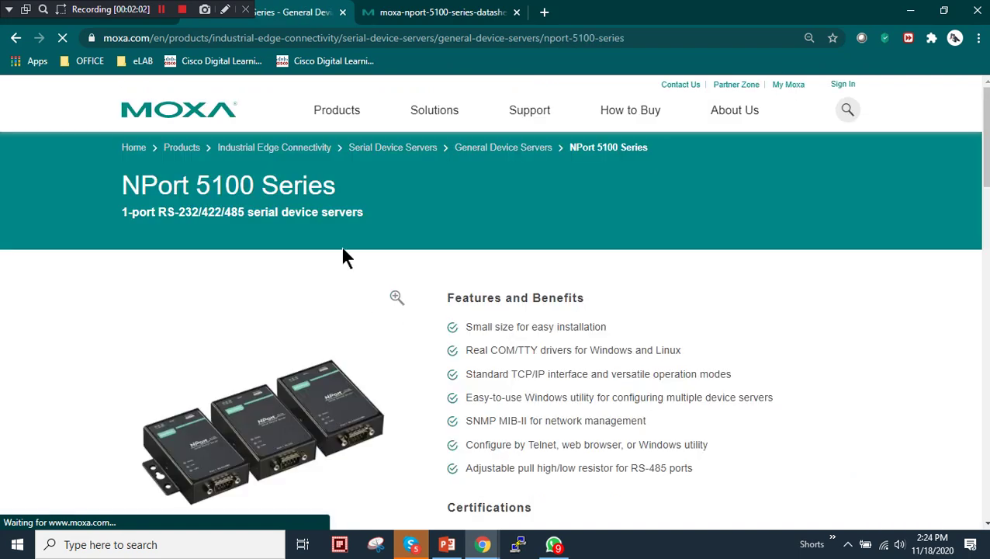
# Open the NPort 5100 datasheet in a new tab, closing the duplicate tab
pyautogui.scroll(-3, 389, 245)
pyautogui.scroll(-4, 280, 287)
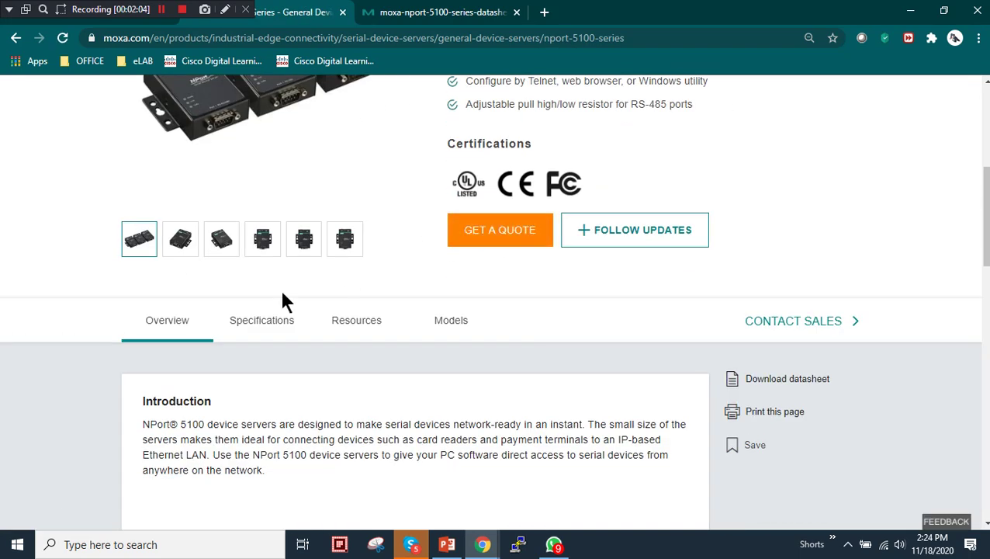
pyautogui.rightClick(766, 236)
pyautogui.click(776, 242)
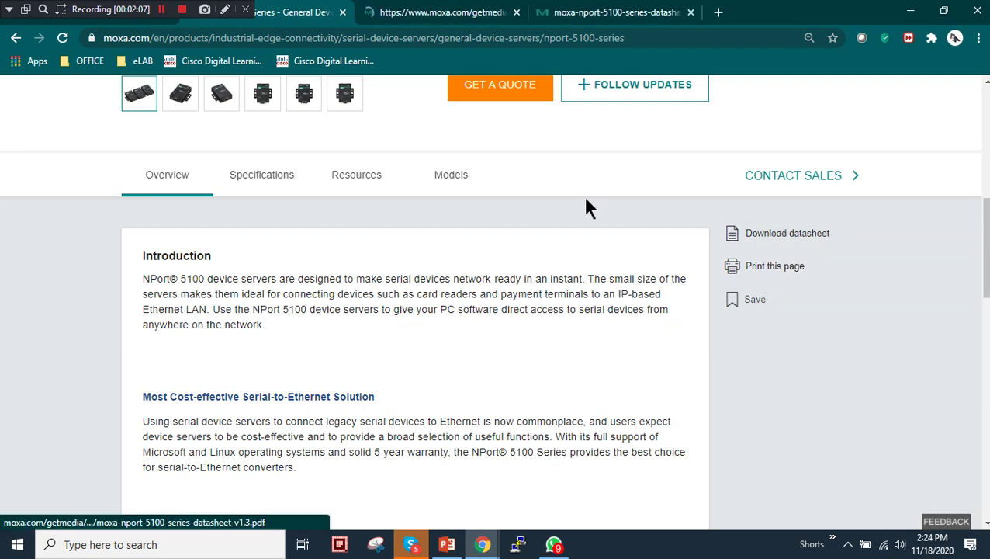
pyautogui.click(690, 12)
pyautogui.click(466, 12)
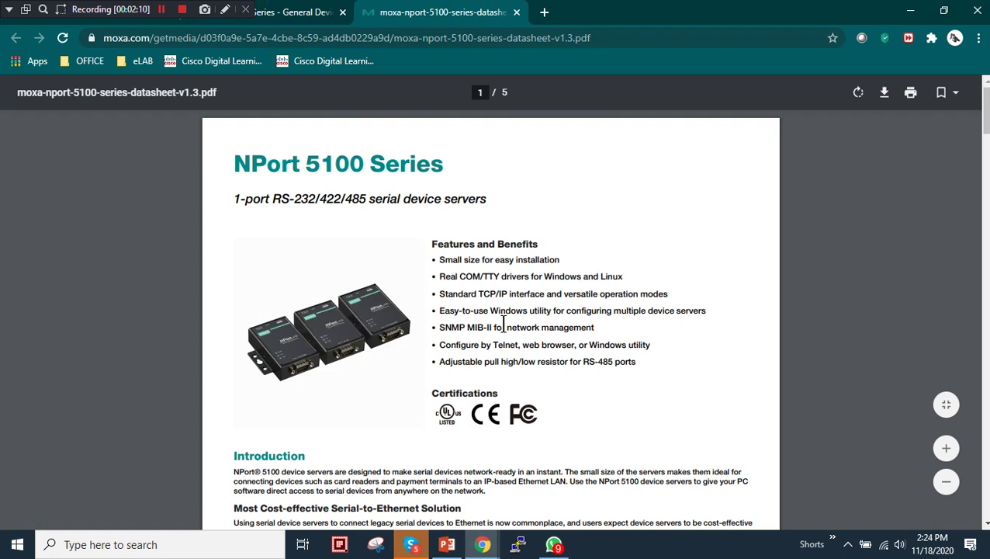
# Select 'NPort 5100' in the title and scroll from the Introduction to the Ethernet Software Features table
pyautogui.scroll(3, 504, 326)
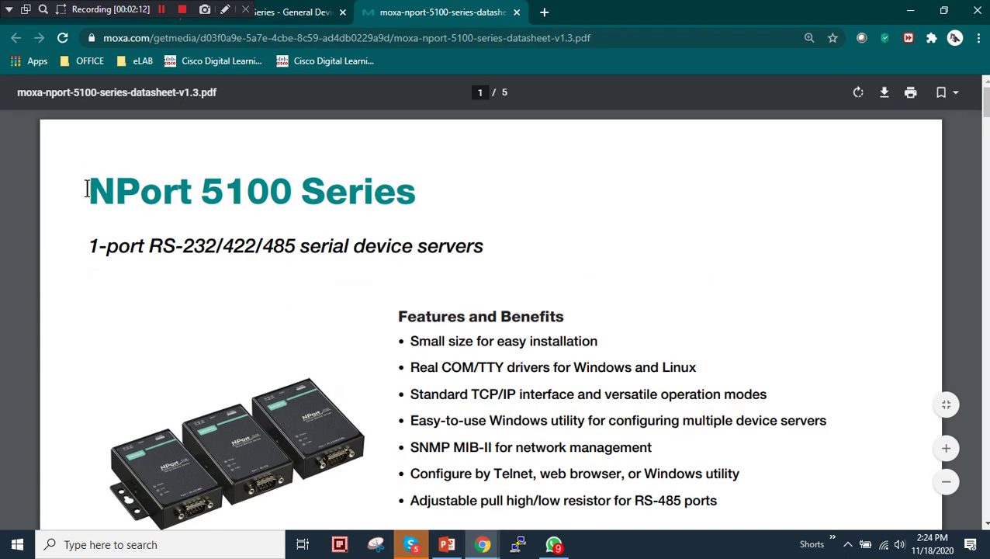
pyautogui.moveTo(90, 190); pyautogui.dragTo(293, 197)
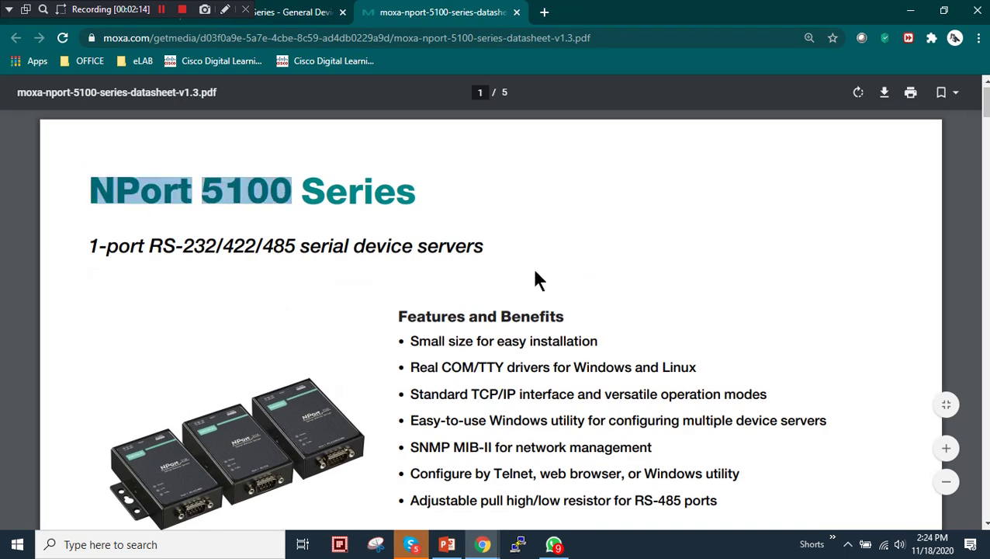
pyautogui.scroll(-2, 535, 258)
pyautogui.scroll(-10, 577, 249)
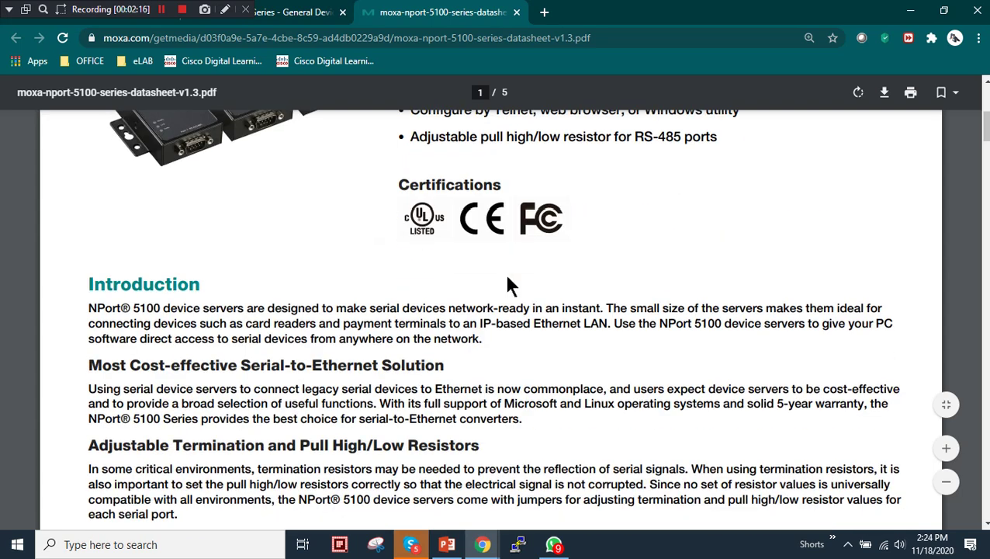
pyautogui.scroll(4, 451, 295)
pyautogui.scroll(2, 448, 293)
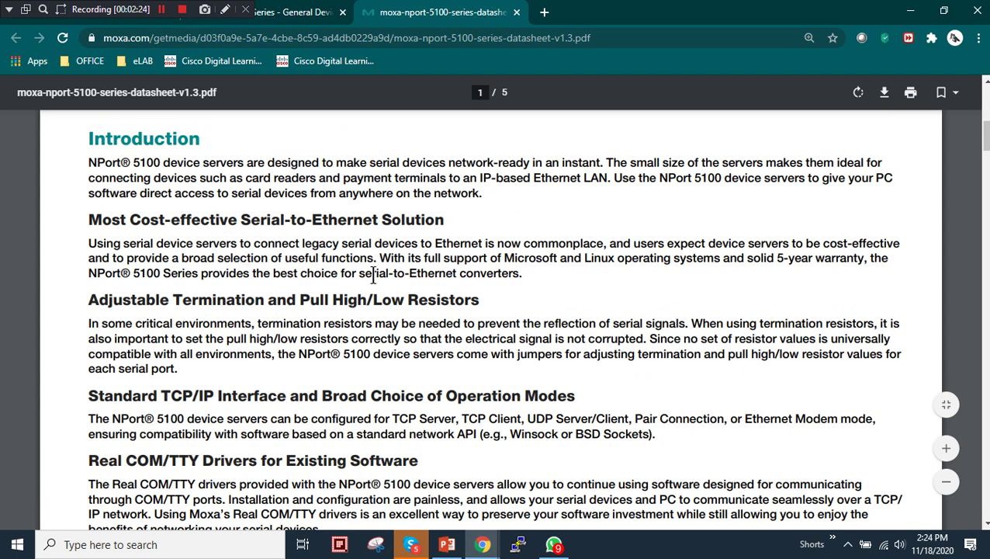
pyautogui.scroll(-2, 360, 243)
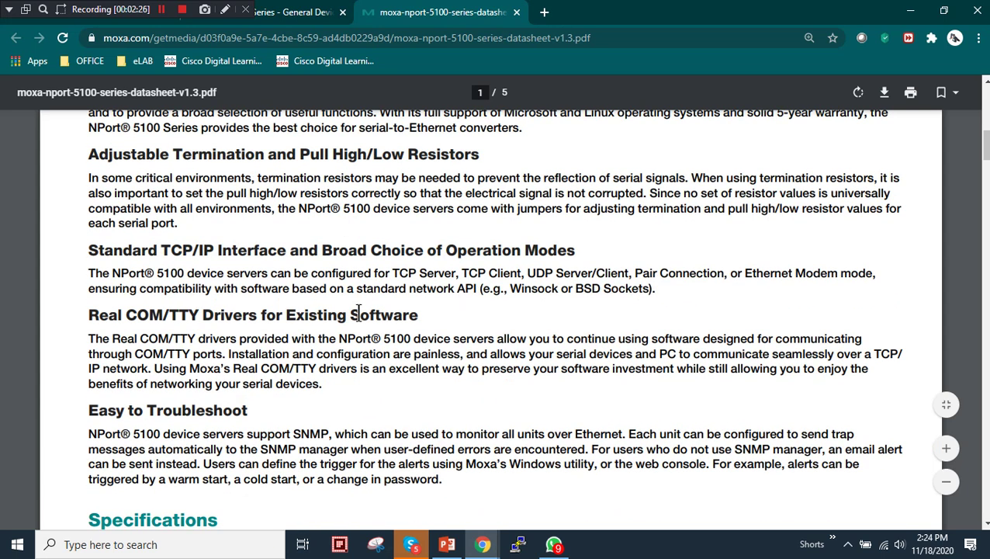
pyautogui.scroll(9, 373, 295)
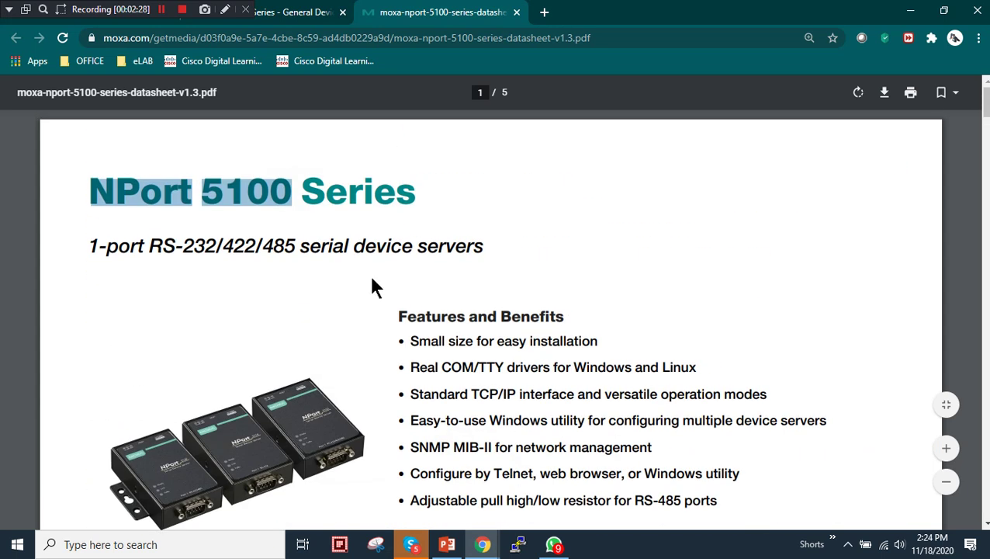
pyautogui.scroll(-10, 373, 285)
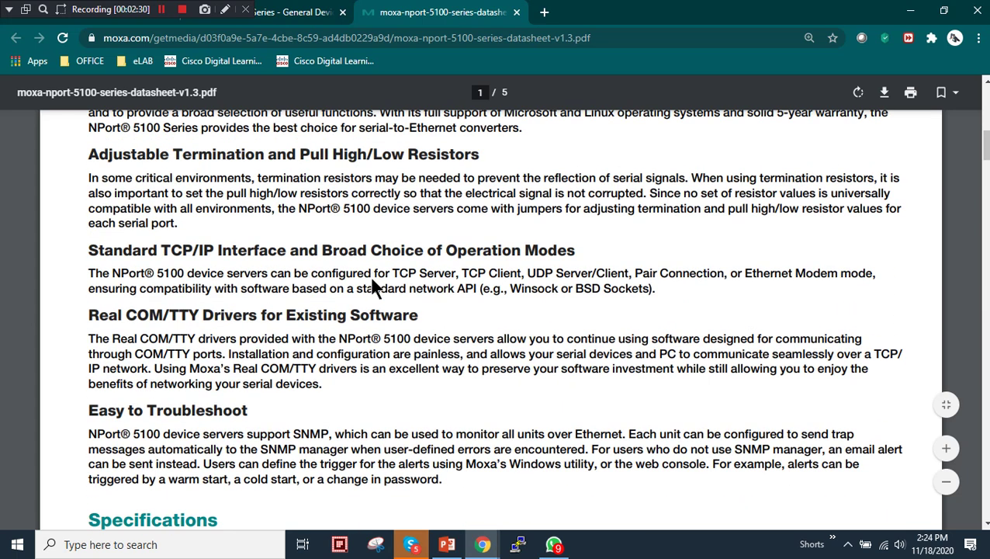
pyautogui.scroll(-6, 373, 287)
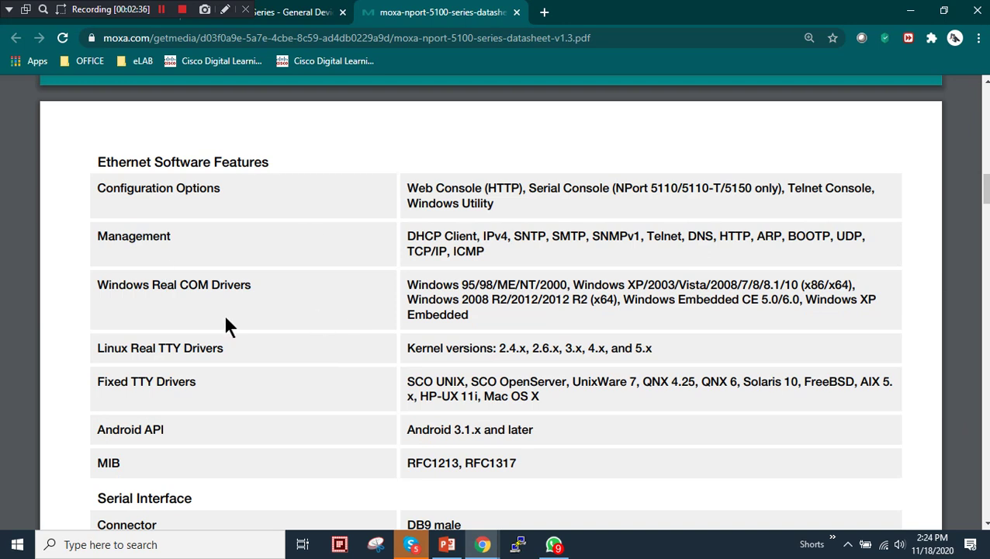
# Scroll to the Serial Interface table and highlight the word 'Modes' in Operation Modes
pyautogui.scroll(-4, 226, 325)
pyautogui.scroll(1, 284, 346)
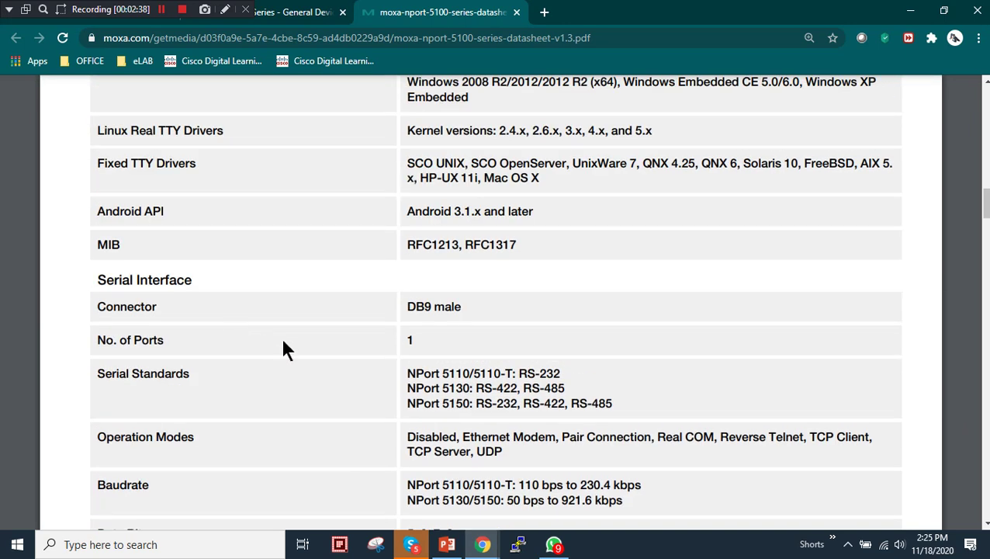
pyautogui.scroll(-2, 315, 343)
pyautogui.moveTo(154, 293); pyautogui.dragTo(203, 287)
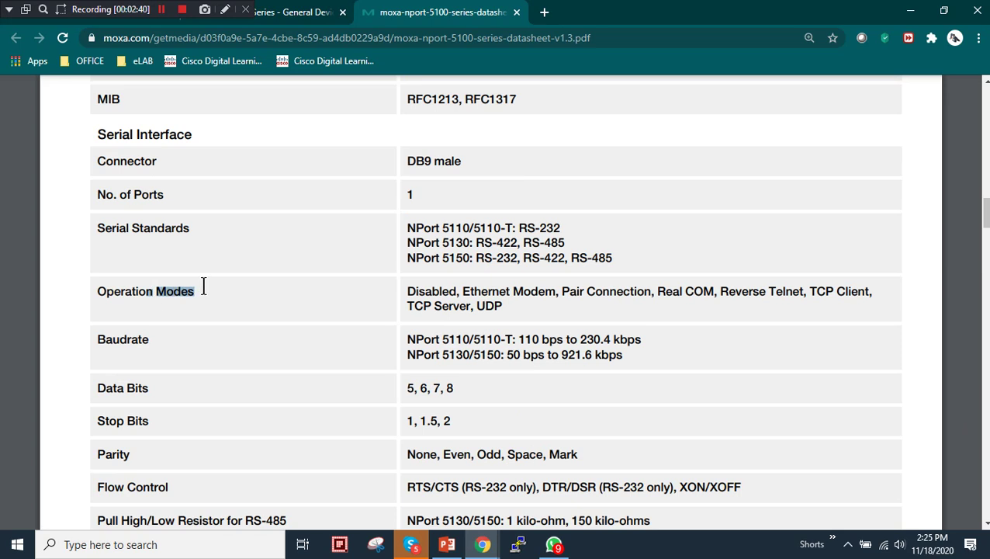
pyautogui.click(480, 293)
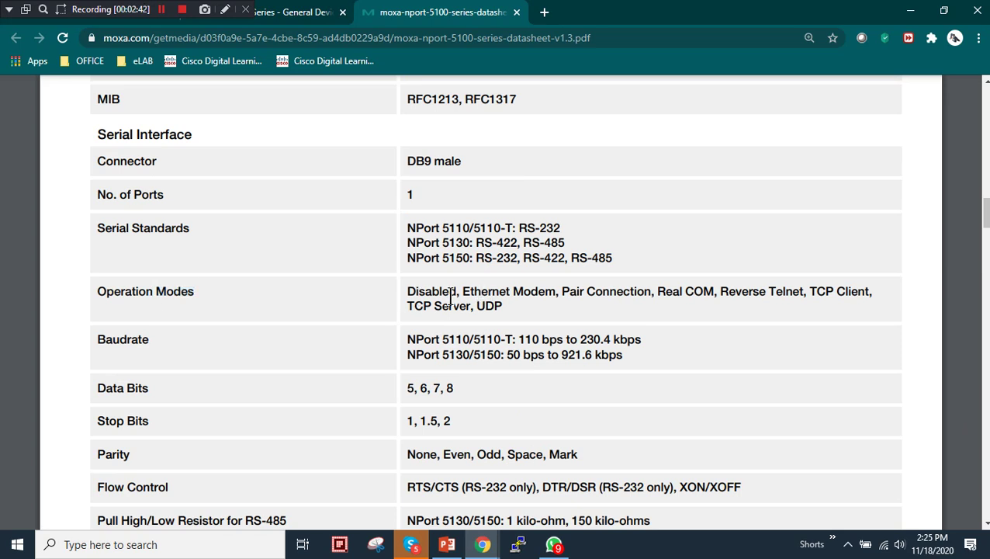
# Highlight the Ethernet Modem, TCP Client, UDP and Real COM modes, then scroll to the page 4 dimensions
pyautogui.moveTo(464, 293); pyautogui.dragTo(782, 287)
pyautogui.moveTo(859, 292); pyautogui.dragTo(848, 290)
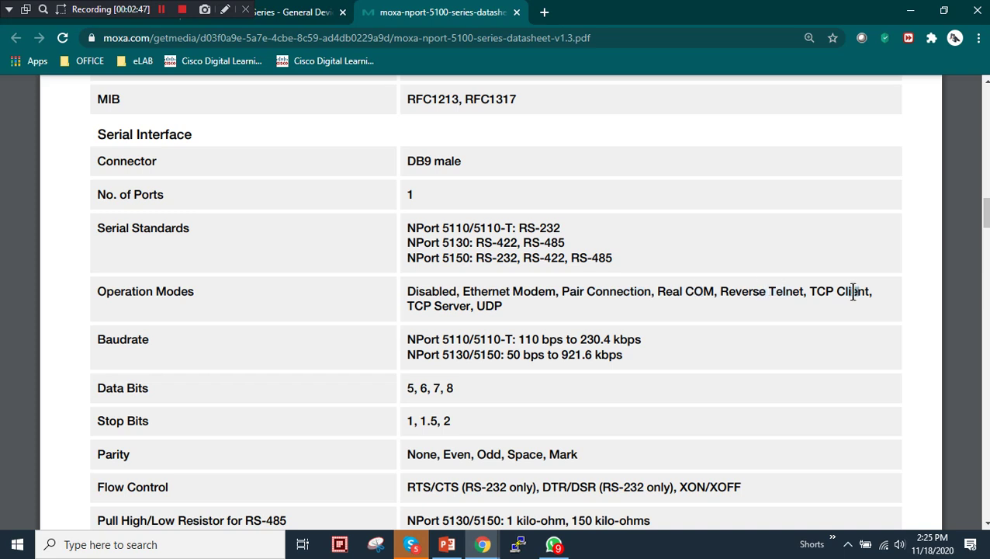
pyautogui.doubleClick(497, 308)
pyautogui.click(642, 305)
pyautogui.moveTo(658, 294); pyautogui.dragTo(711, 293)
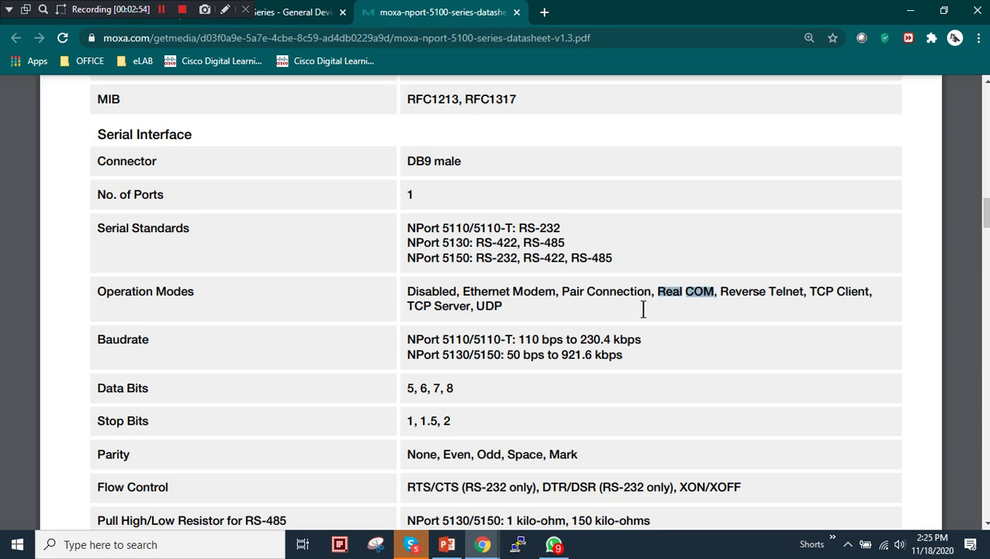
pyautogui.scroll(-20, 408, 330)
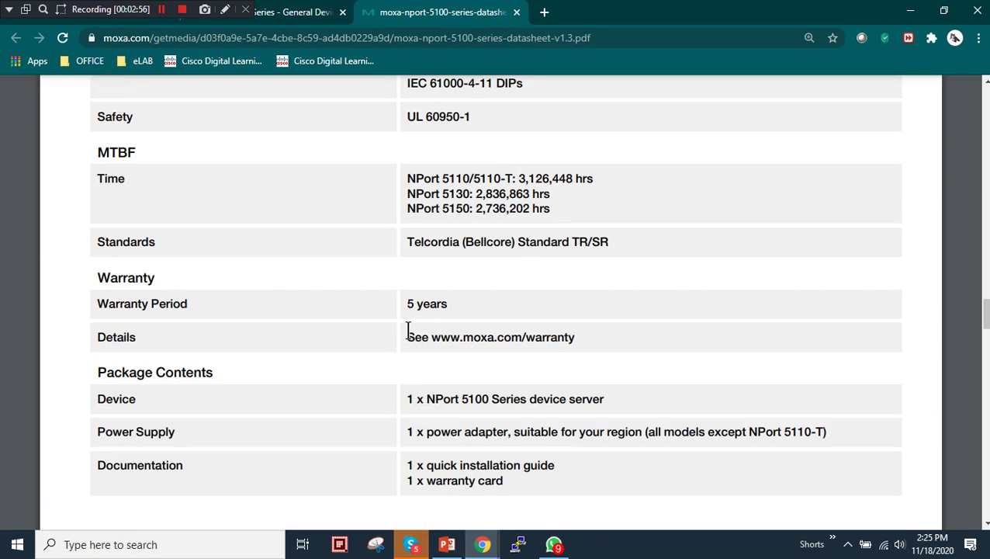
pyautogui.scroll(-10, 409, 329)
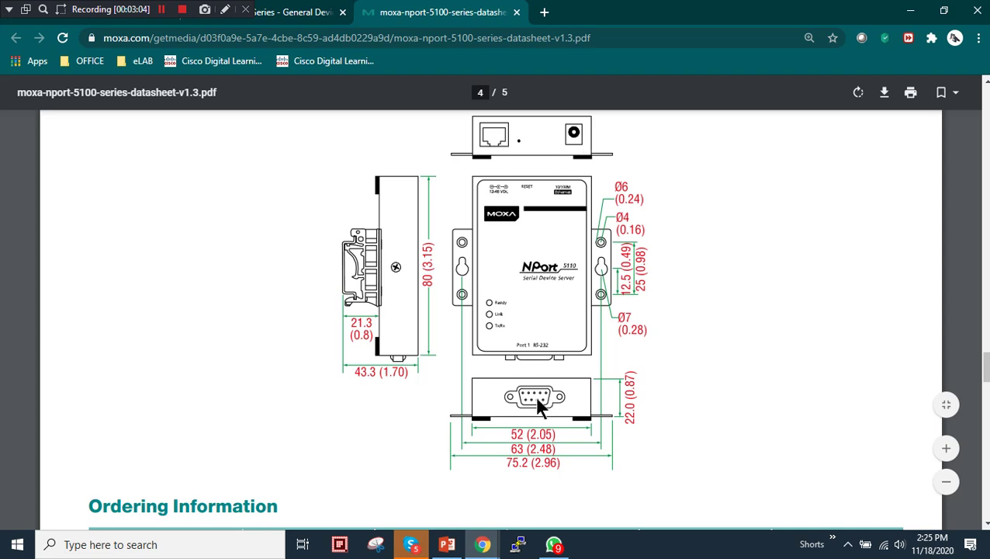
# Mark NPort 5150 and its RS-232/422/485 support in Ordering Information, then close the datasheet tab
pyautogui.scroll(-5, 535, 394)
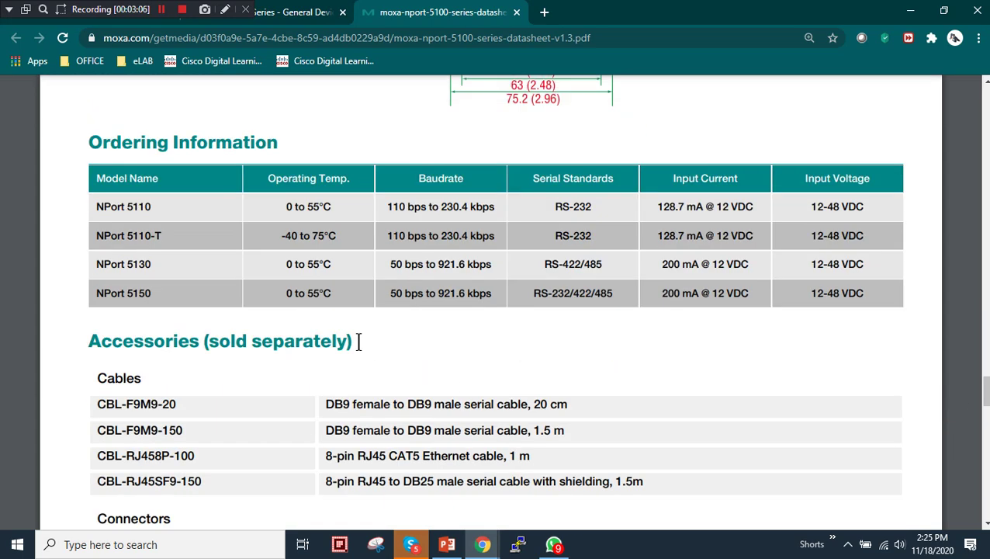
pyautogui.moveTo(93, 292); pyautogui.dragTo(158, 294)
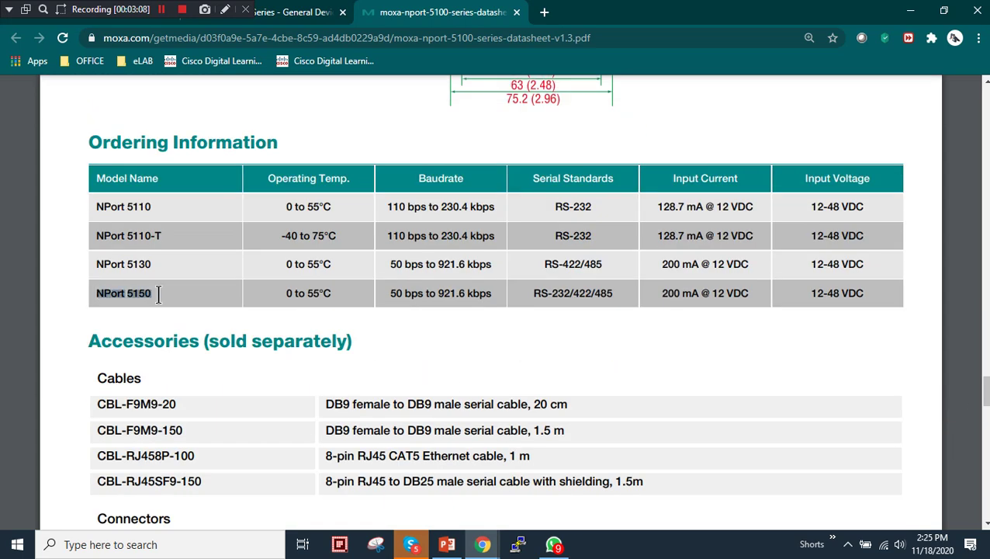
pyautogui.moveTo(532, 293); pyautogui.dragTo(607, 297)
pyautogui.click(608, 297)
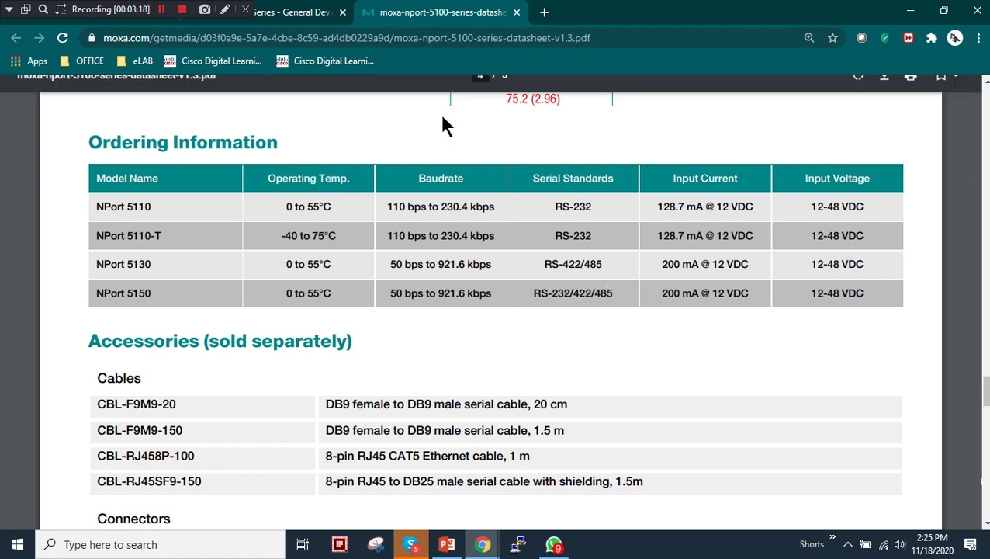
pyautogui.click(516, 12)
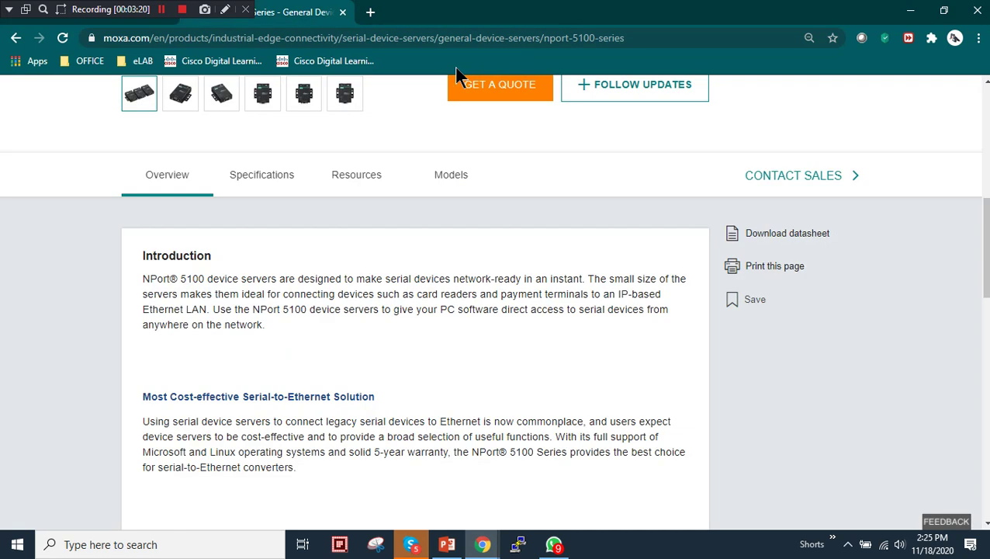
# Filter the Resources list to Utility and download Device Search Utility and PComm Lite
pyautogui.click(353, 181)
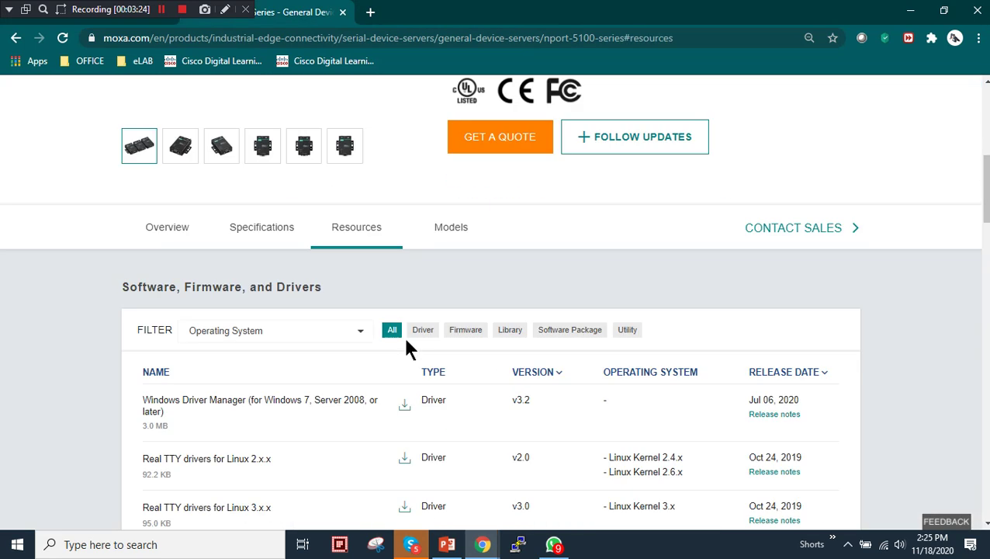
pyautogui.scroll(-1, 426, 283)
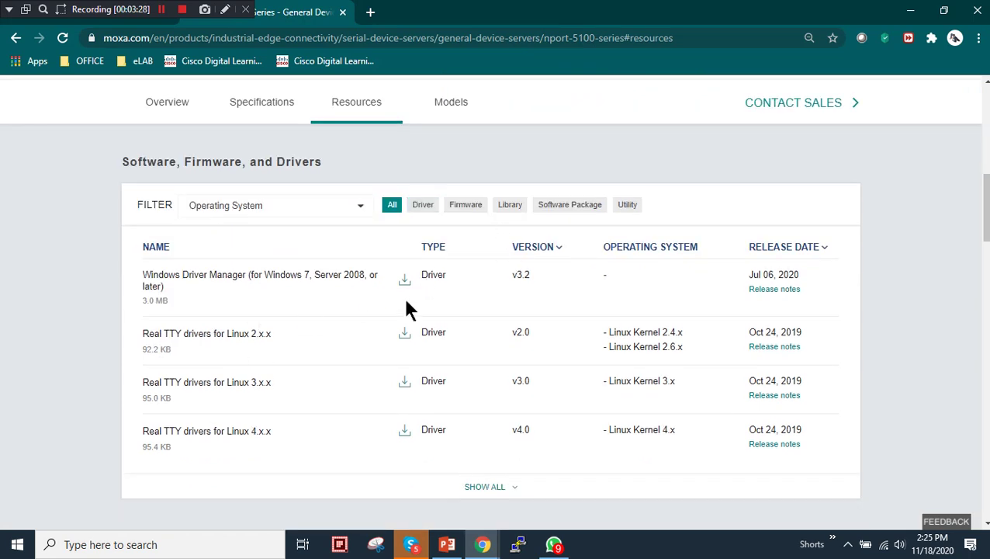
pyautogui.click(630, 207)
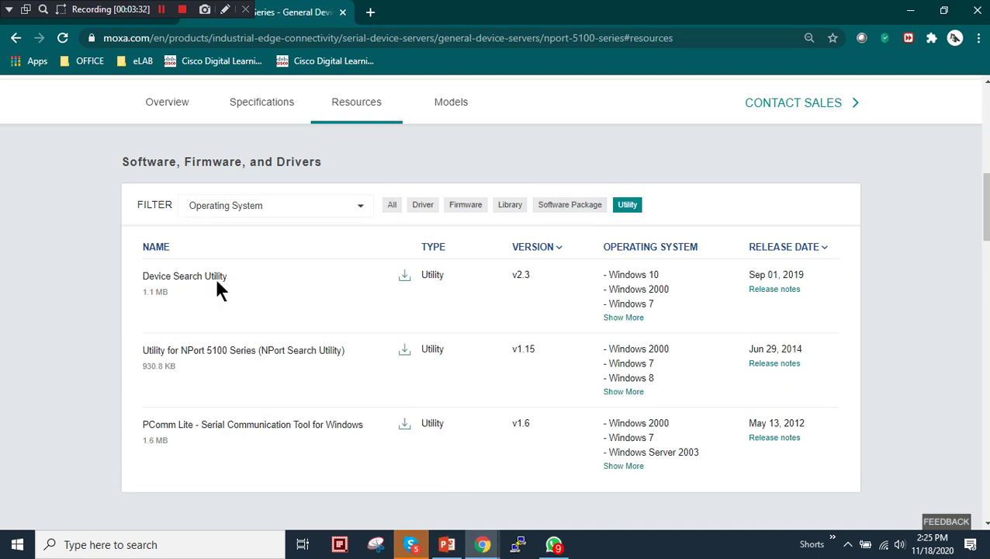
pyautogui.click(405, 278)
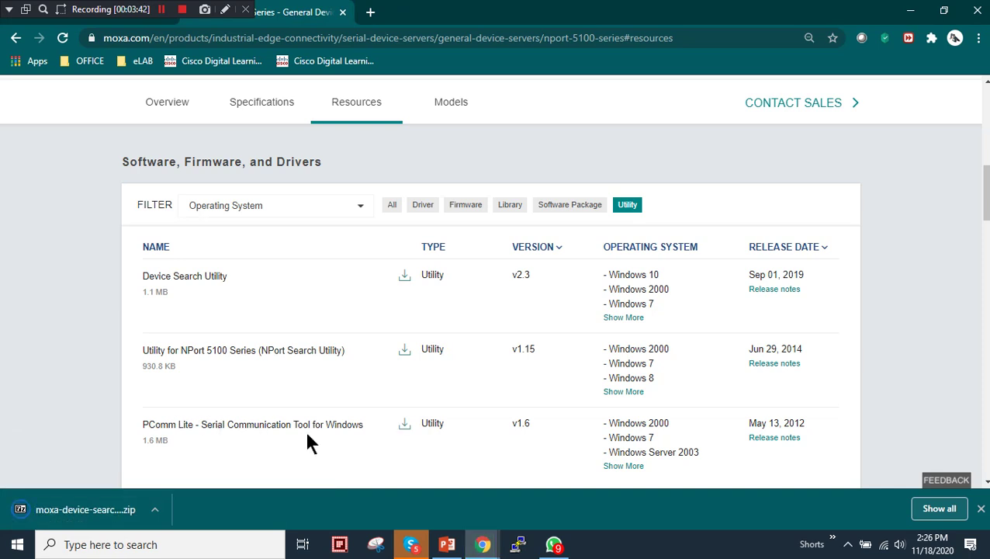
pyautogui.click(410, 426)
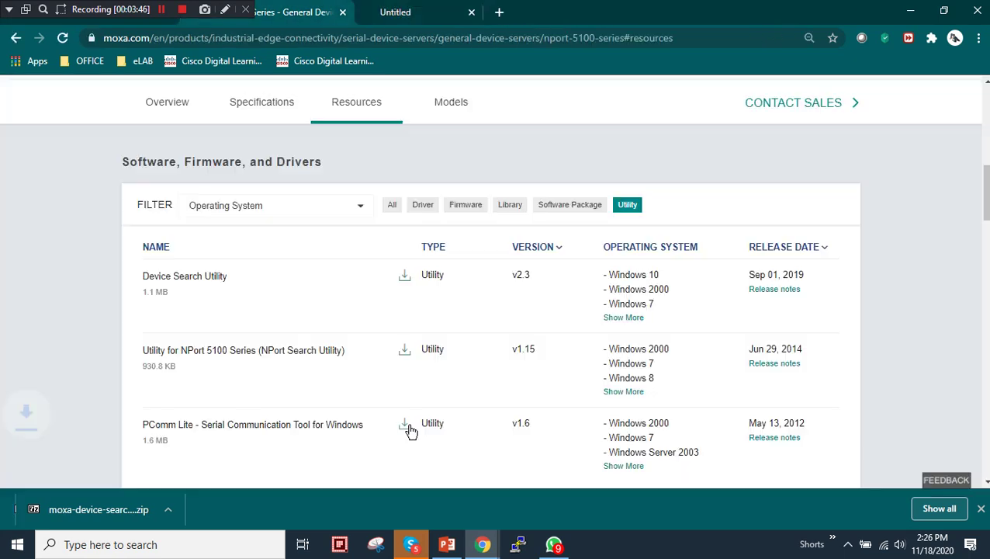
# Show all resource types again and download the NPort Administration Suite for Windows 7
pyautogui.click(392, 205)
pyautogui.scroll(-4, 267, 288)
pyautogui.scroll(-2, 261, 295)
pyautogui.moveTo(168, 217); pyautogui.dragTo(227, 218)
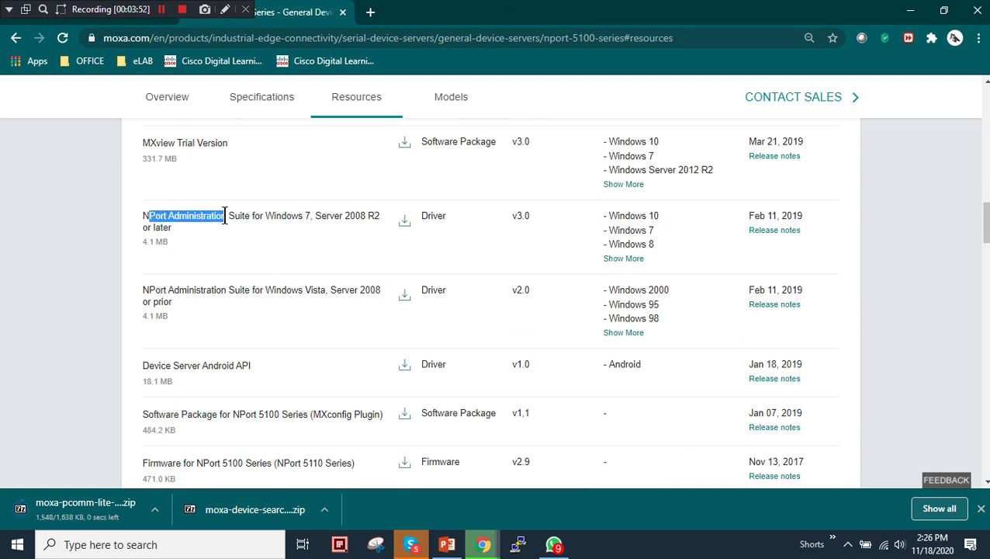
pyautogui.click(405, 221)
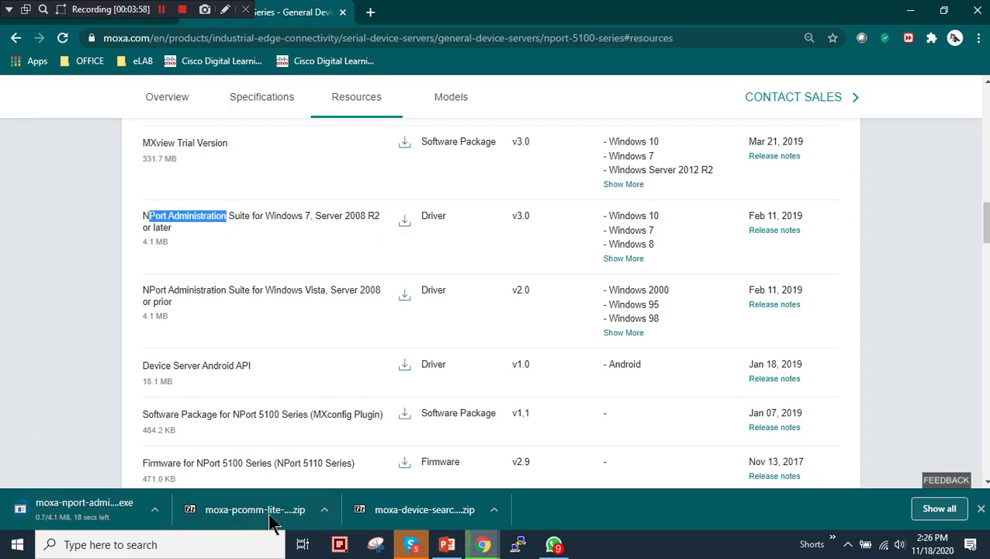
# Launch dsu_setup_Ver2.3_Build_19062116.exe from the DSU zip, allowing it past the SmartScreen warning
pyautogui.click(409, 514)
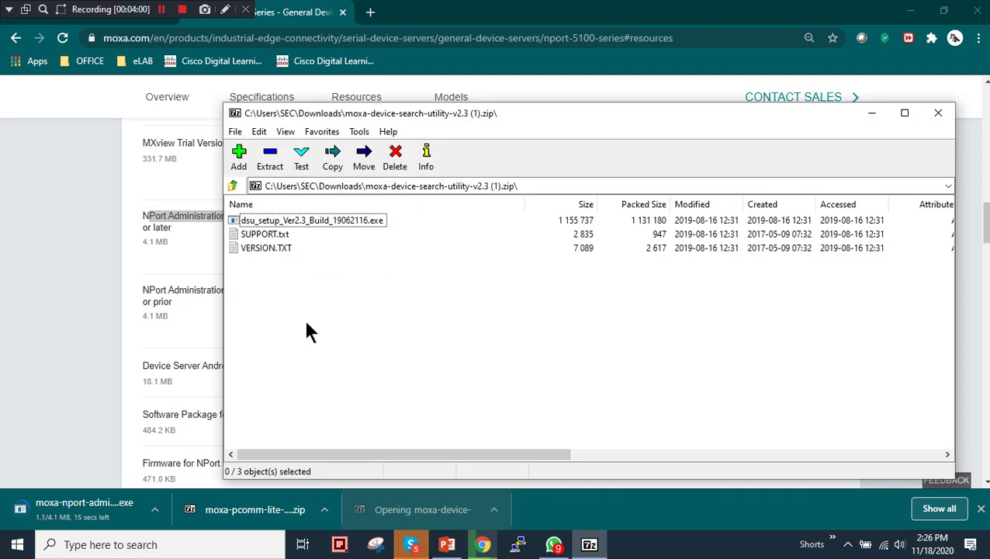
pyautogui.click(282, 220)
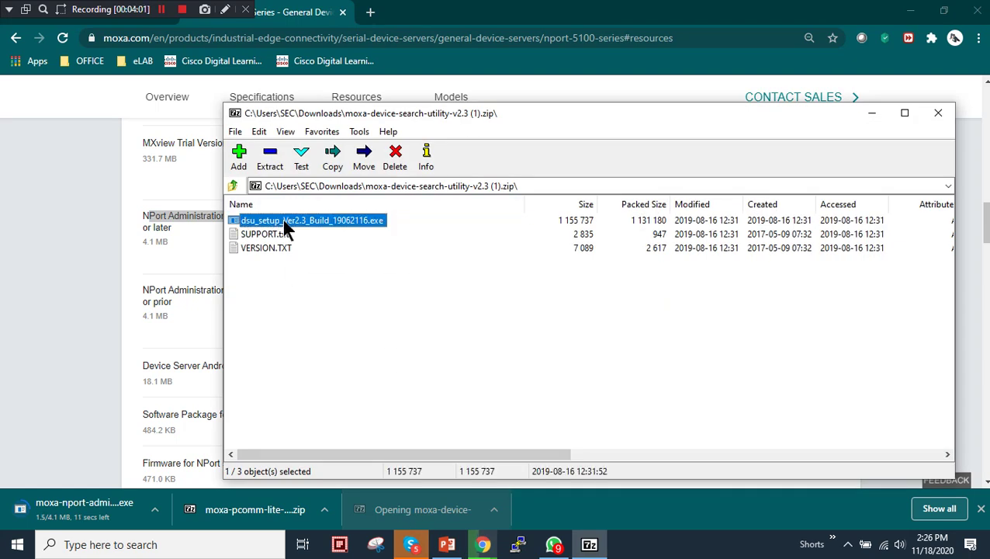
pyautogui.click(270, 158)
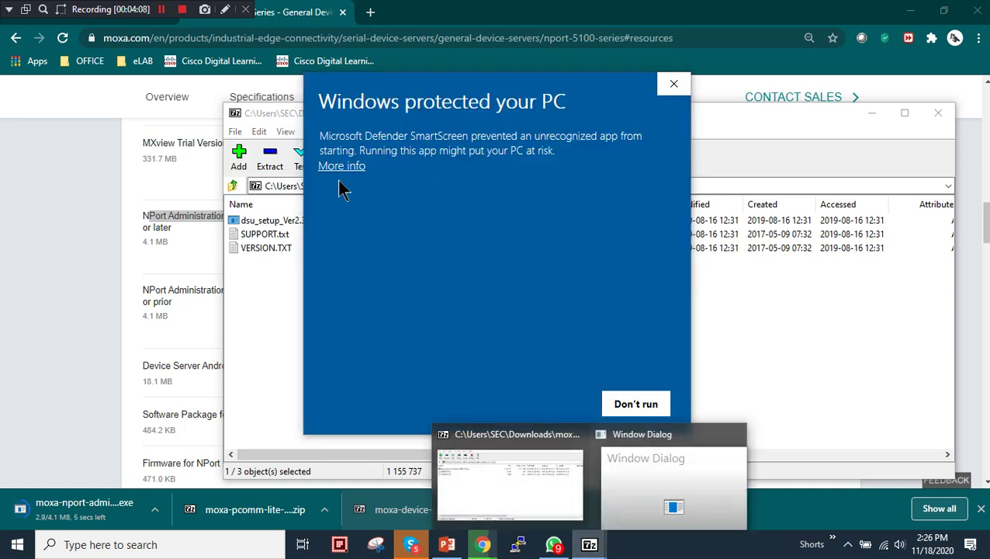
pyautogui.click(329, 166)
pyautogui.click(534, 402)
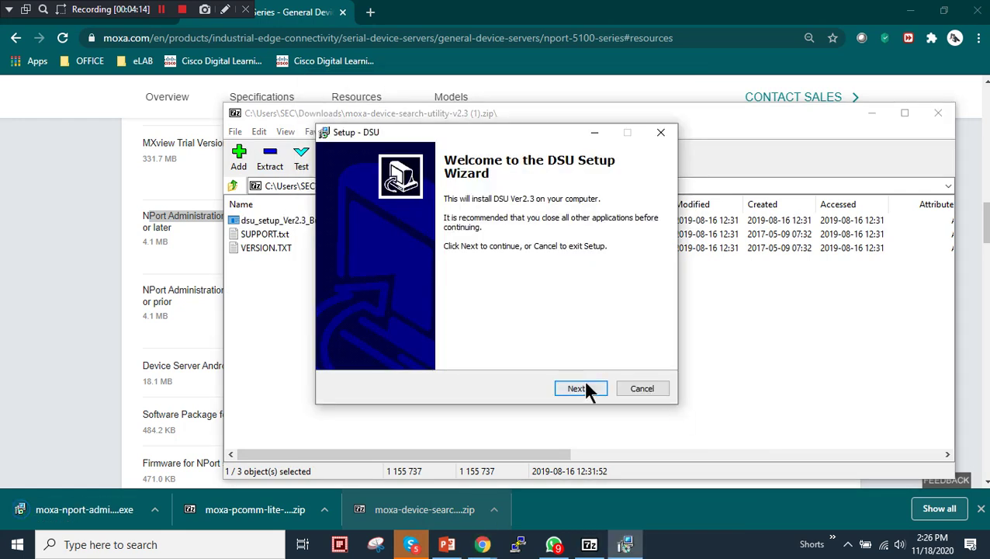
# Install DSU Ver2.3 in the default location with a desktop icon, then close the 7-Zip archive
pyautogui.click(585, 385)
pyautogui.click(582, 384)
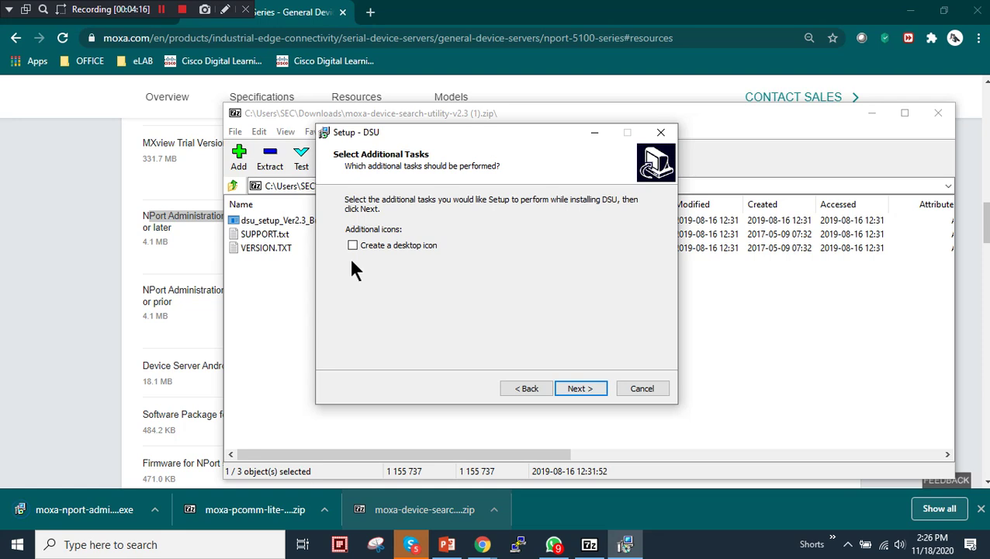
pyautogui.click(575, 392)
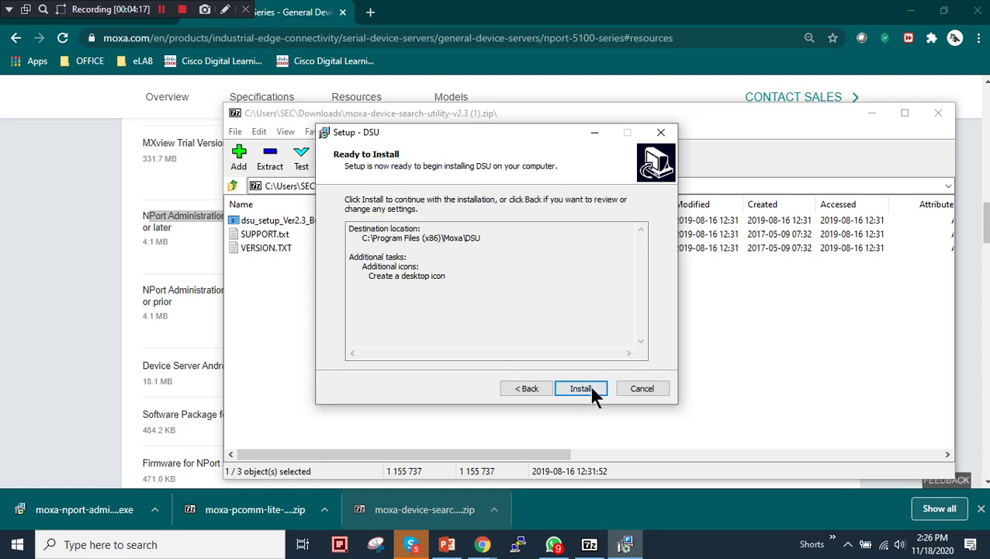
pyautogui.click(589, 388)
pyautogui.click(580, 388)
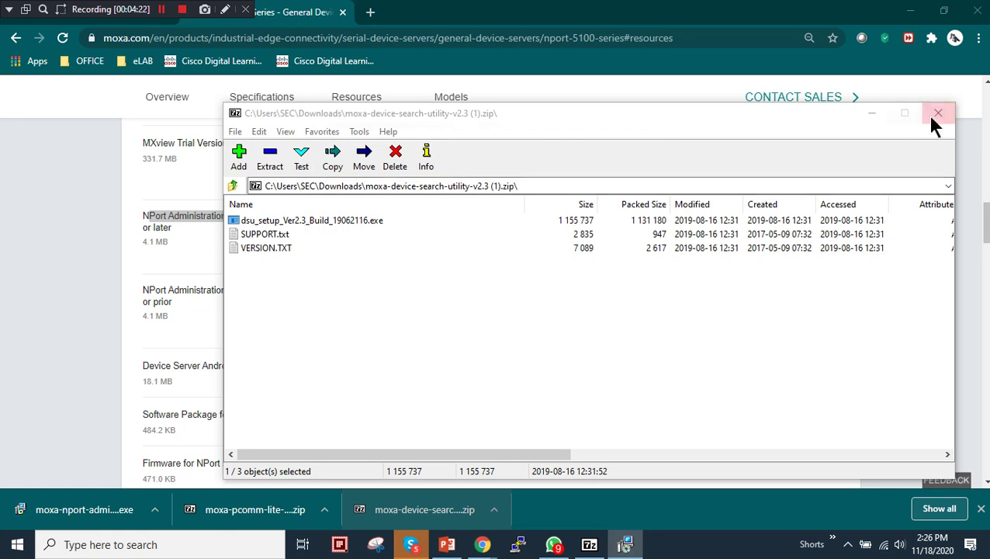
pyautogui.click(933, 116)
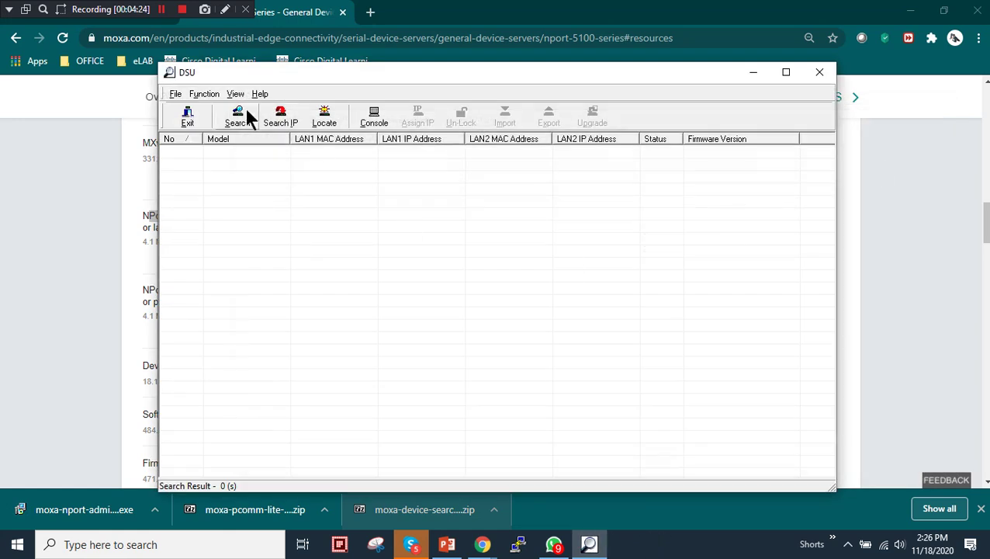
# Minimise DSU and launch setup_pcommlite_1.6_12041917.exe from the PComm Lite zip
pyautogui.click(752, 73)
pyautogui.click(237, 509)
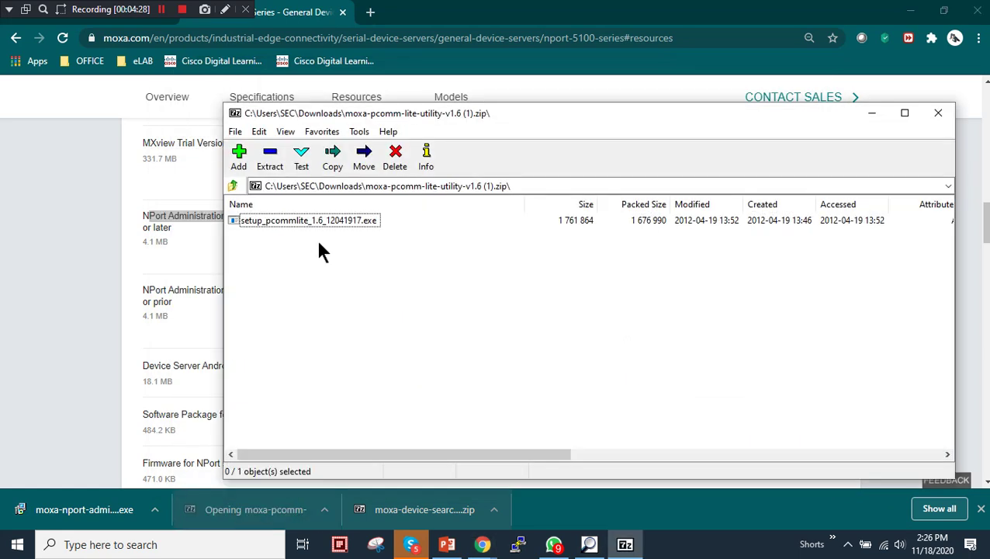
pyautogui.click(308, 221)
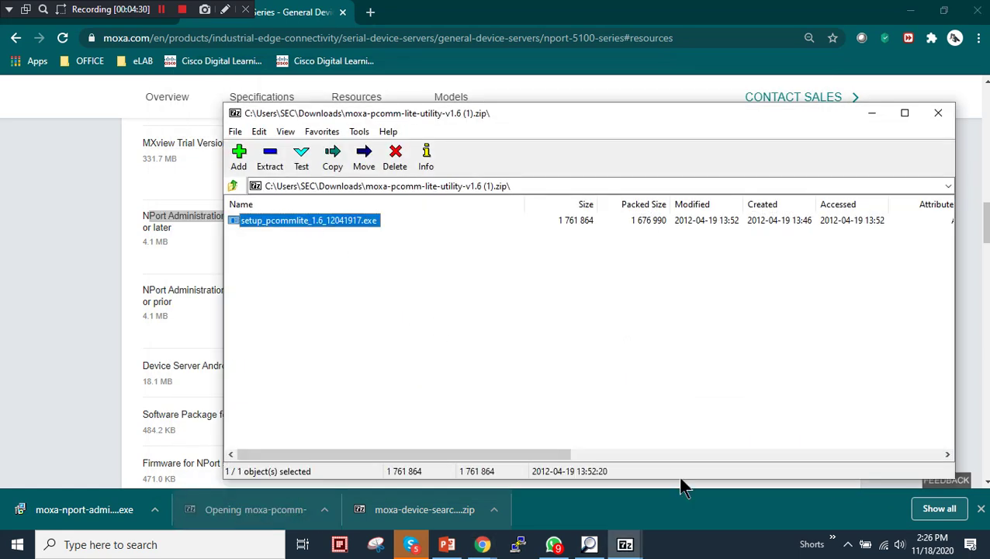
pyautogui.click(638, 549)
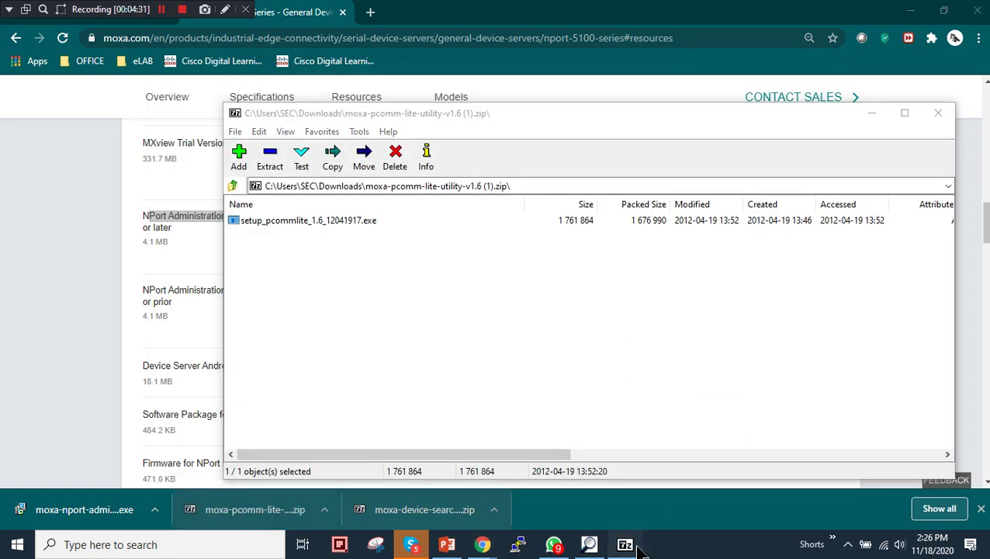
# Install PComm Lite Ver1.6 with the license accepted and default options, then close the archive
pyautogui.click(576, 386)
pyautogui.click(409, 345)
pyautogui.click(565, 392)
pyautogui.click(571, 393)
pyautogui.click(574, 392)
pyautogui.click(572, 386)
pyautogui.click(579, 386)
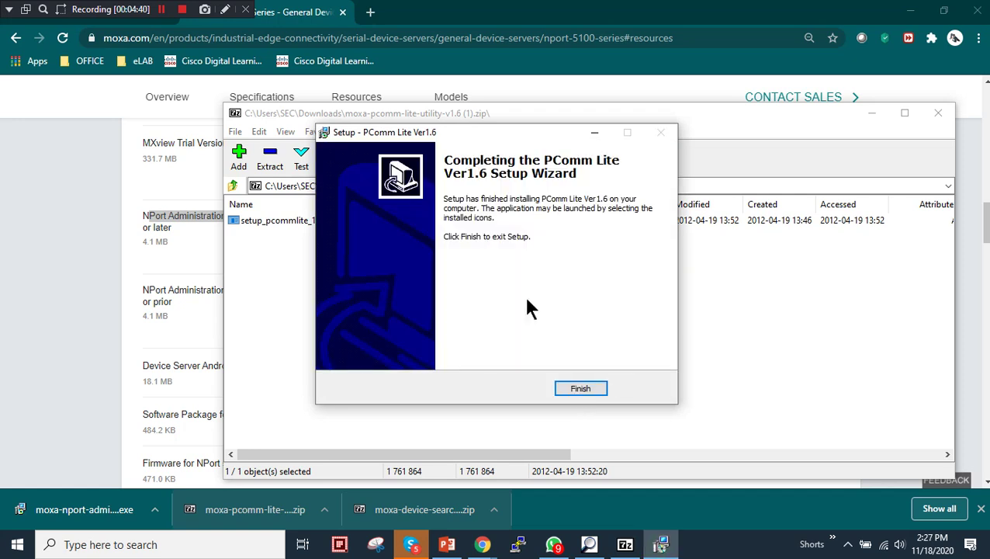
pyautogui.click(582, 388)
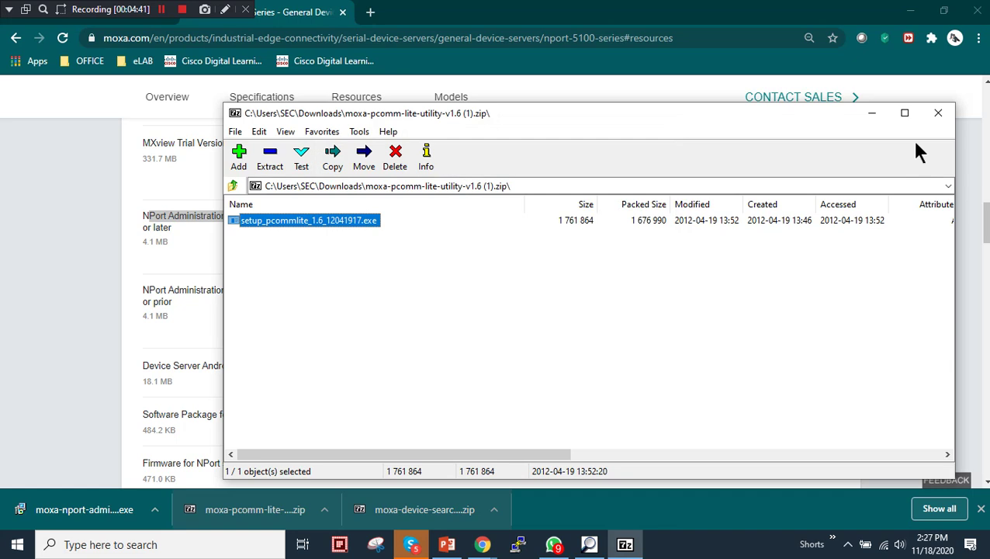
pyautogui.click(938, 113)
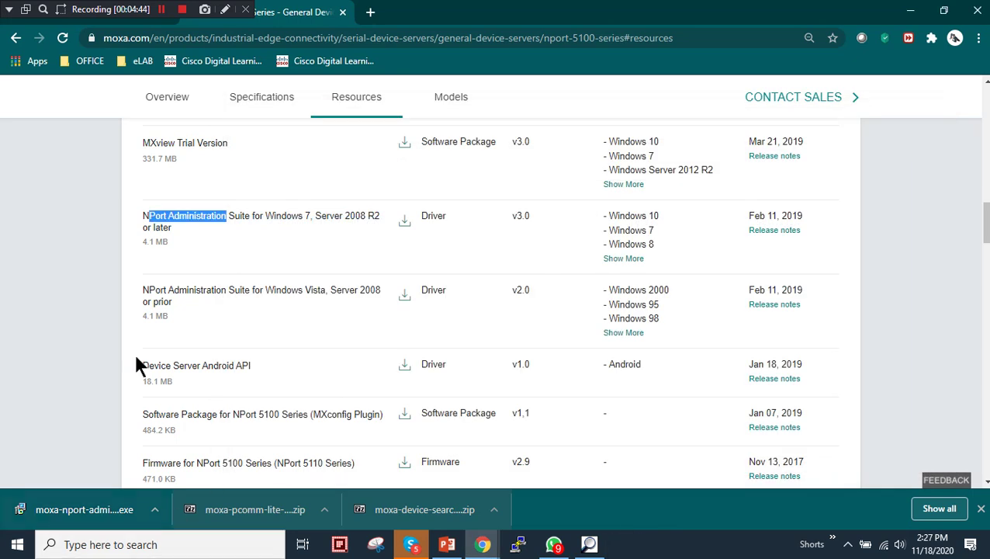
# Run the NPort Administration Suite installer and accept its license agreement
pyautogui.click(87, 518)
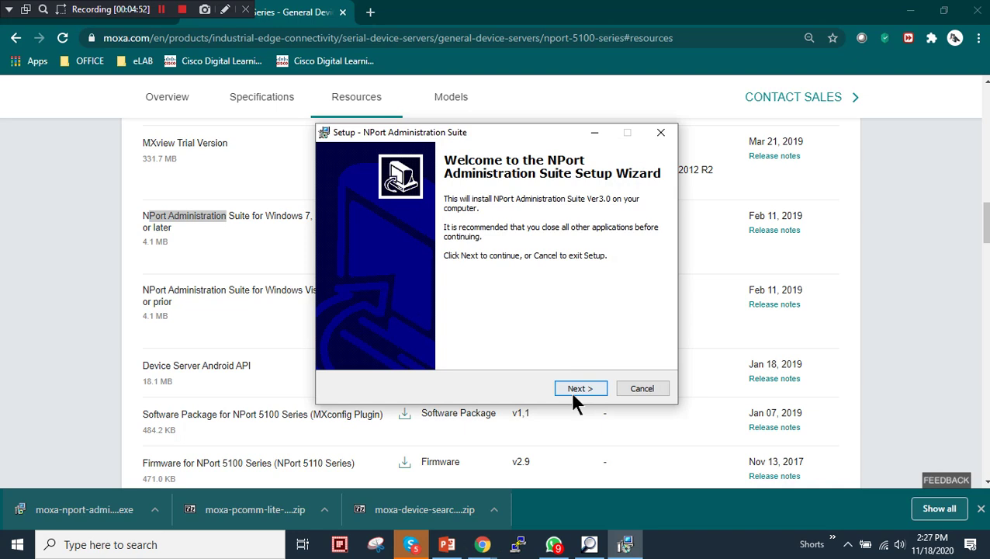
pyautogui.click(573, 389)
pyautogui.click(349, 343)
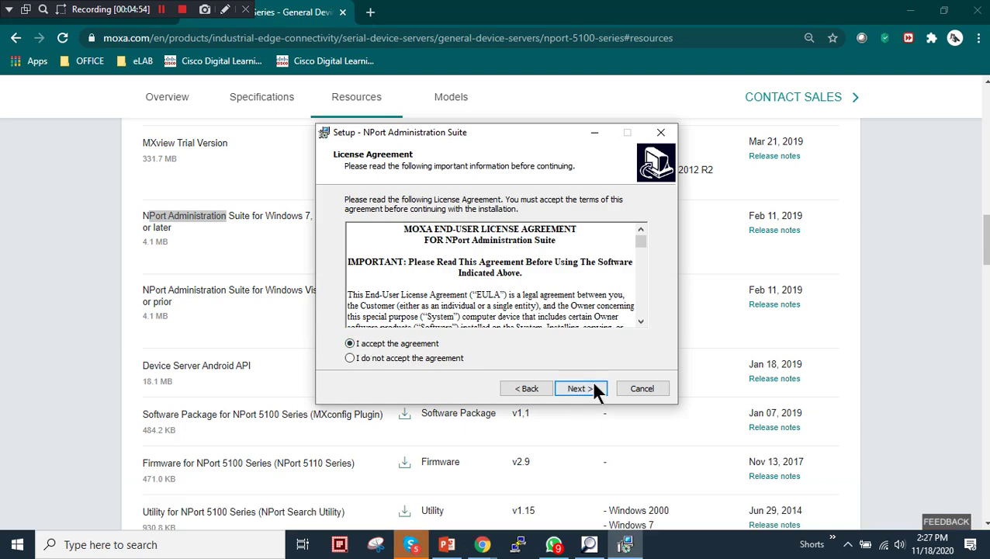
pyautogui.click(592, 388)
pyautogui.click(584, 388)
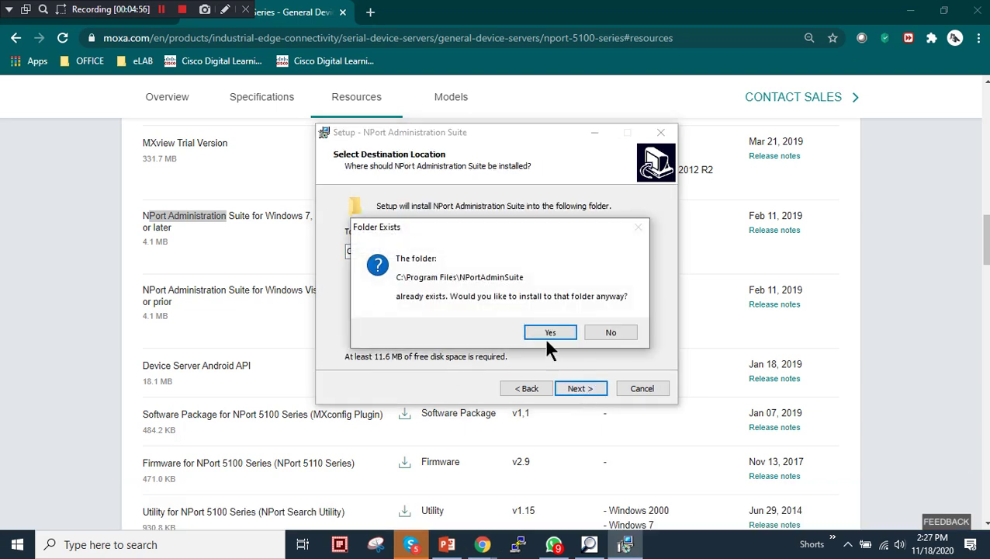
# Install into the existing NPortAdminSuite folder, finish launching NPort Administrator, and minimise it
pyautogui.click(548, 336)
pyautogui.click(590, 388)
pyautogui.click(579, 388)
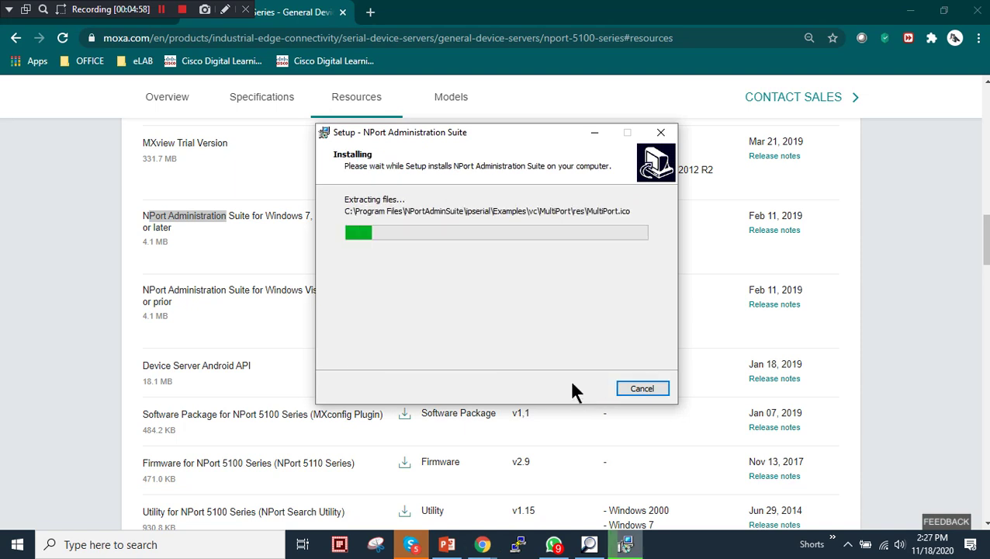
pyautogui.click(579, 389)
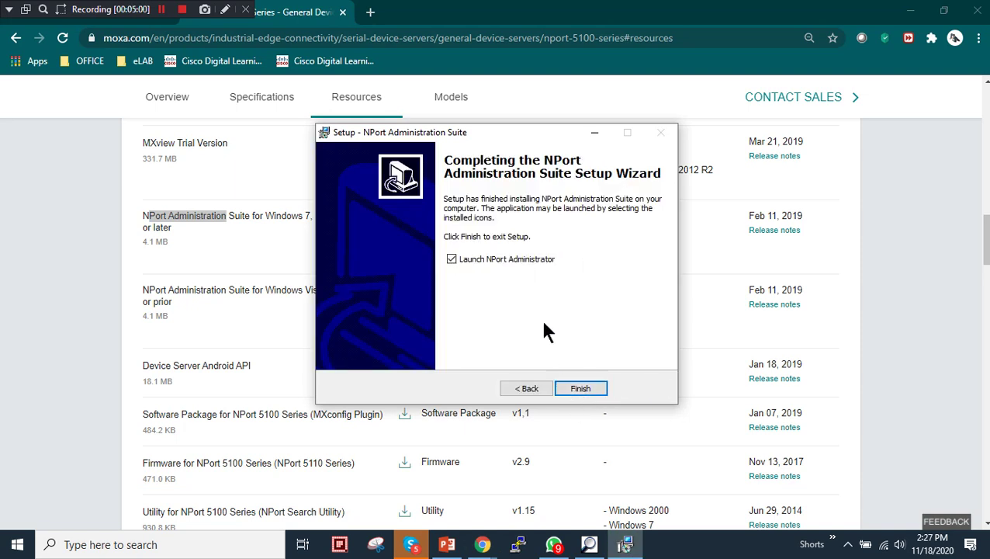
pyautogui.click(579, 388)
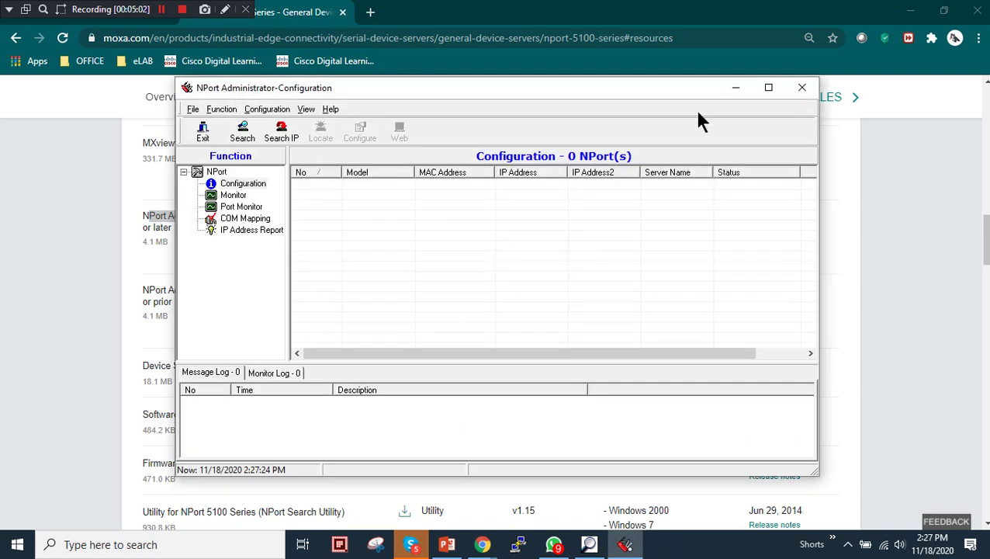
pyautogui.click(734, 88)
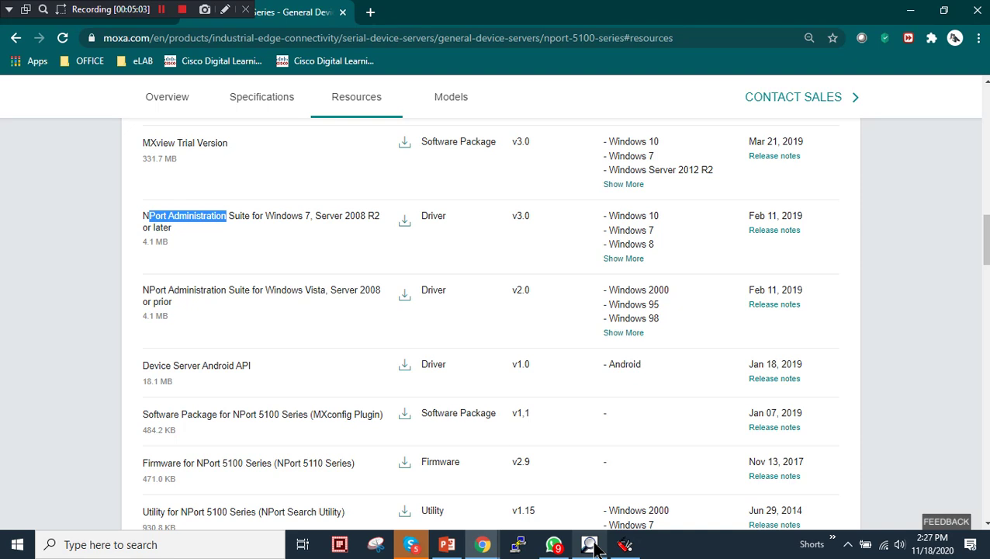
# Bring the Moxa Device Search Utility to the front, then shorten and reposition its window
pyautogui.click(590, 545)
pyautogui.click(912, 17)
pyautogui.click(912, 11)
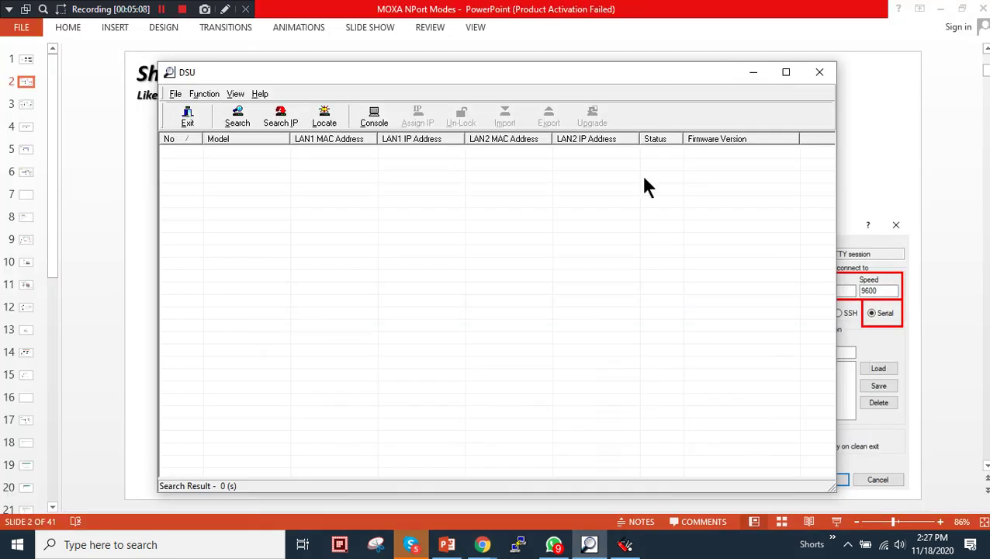
pyautogui.moveTo(780, 491); pyautogui.dragTo(728, 342)
pyautogui.moveTo(606, 76); pyautogui.dragTo(612, 258)
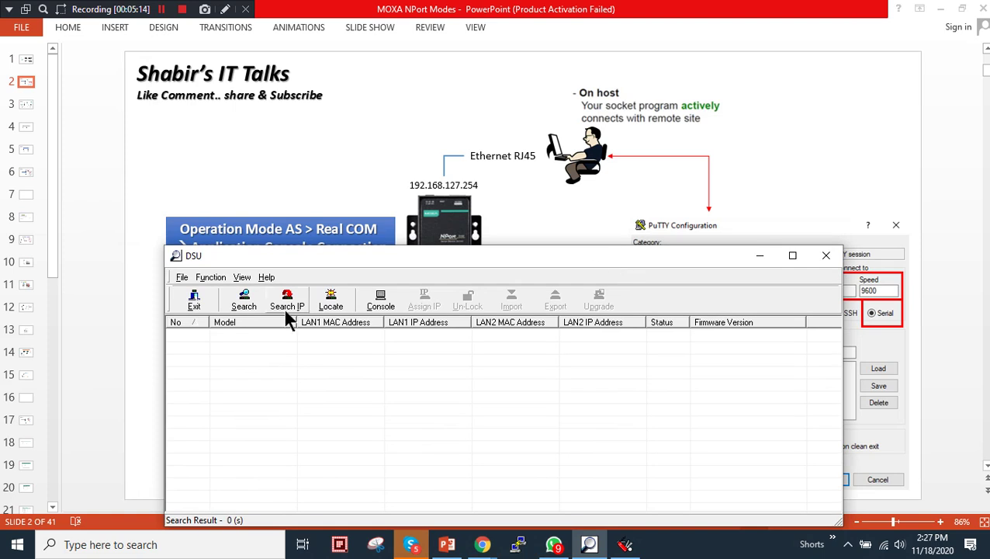
# Search the network and select the found NPort 5150 at 192.168.127.254 (firmware Ver3.8)
pyautogui.click(245, 303)
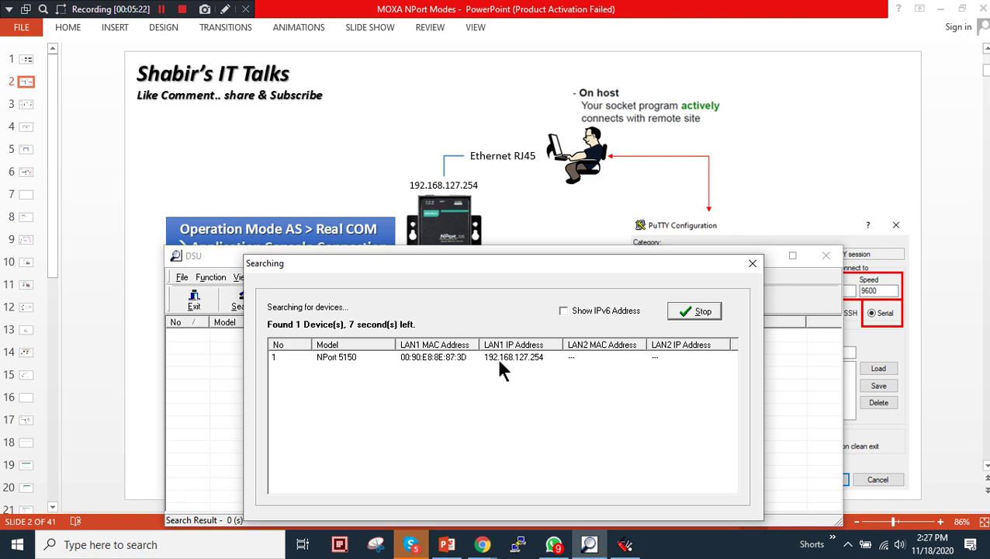
pyautogui.click(695, 312)
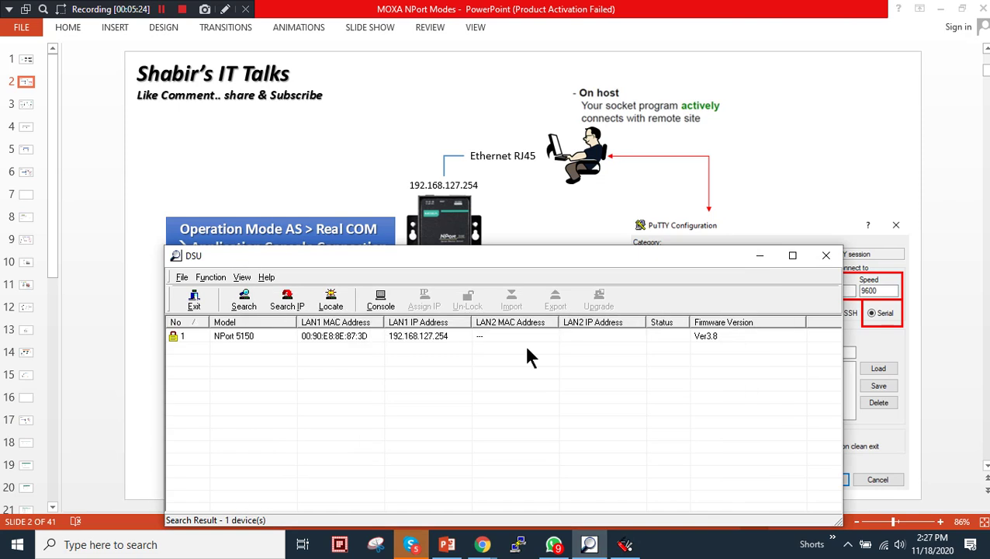
pyautogui.click(348, 338)
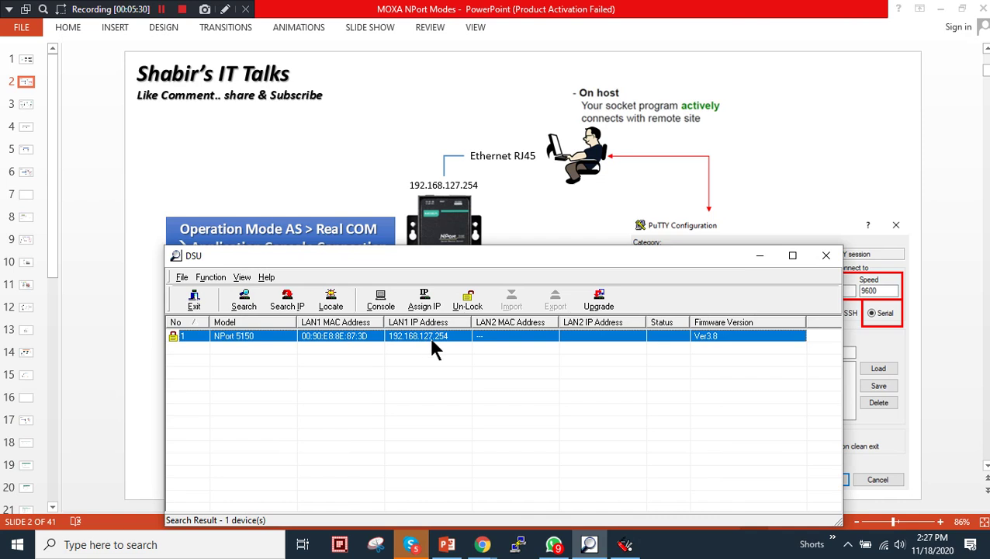
pyautogui.rightClick(865, 544)
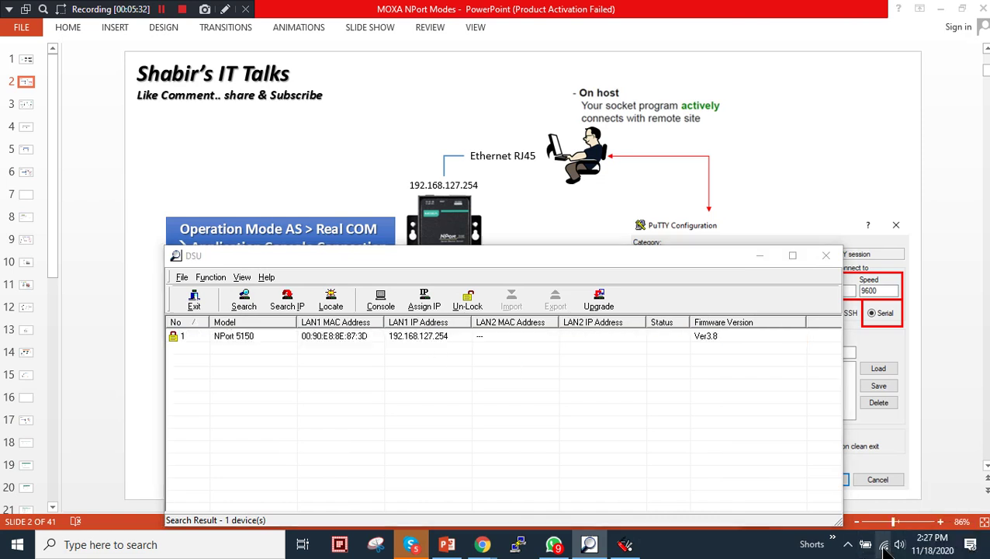
pyautogui.click(875, 530)
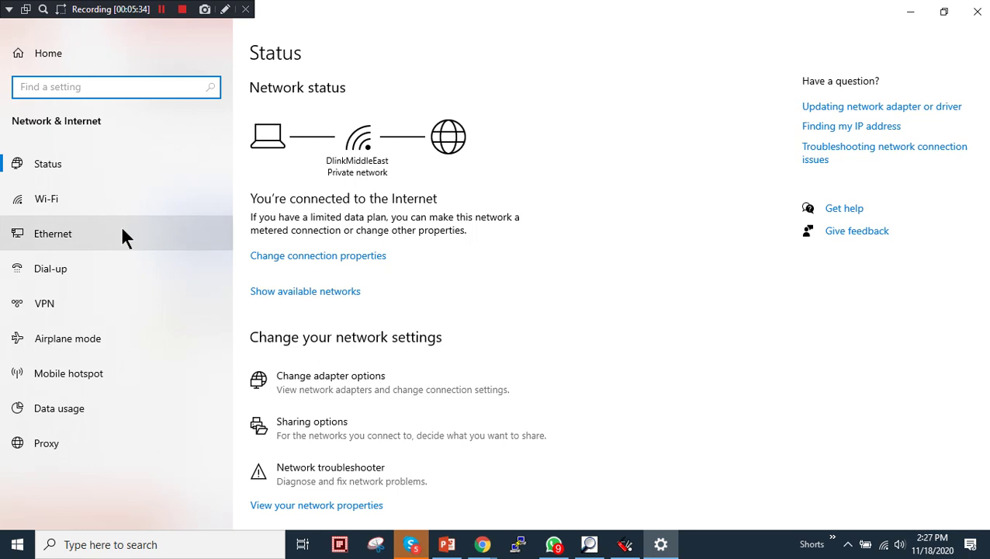
# Disable the Wi-Fi adapter in the network adapter list
pyautogui.click(121, 231)
pyautogui.click(824, 101)
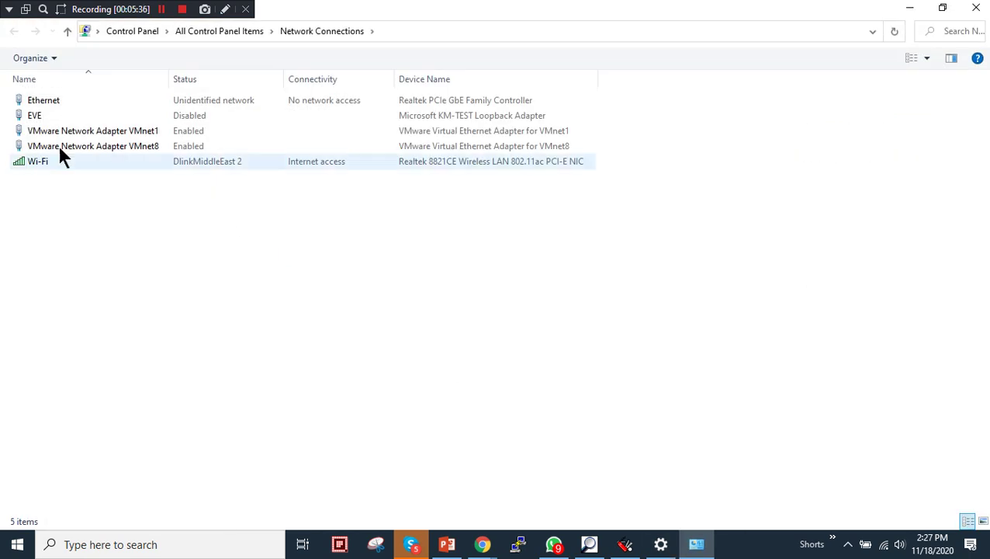
pyautogui.rightClick(40, 152)
pyautogui.rightClick(35, 161)
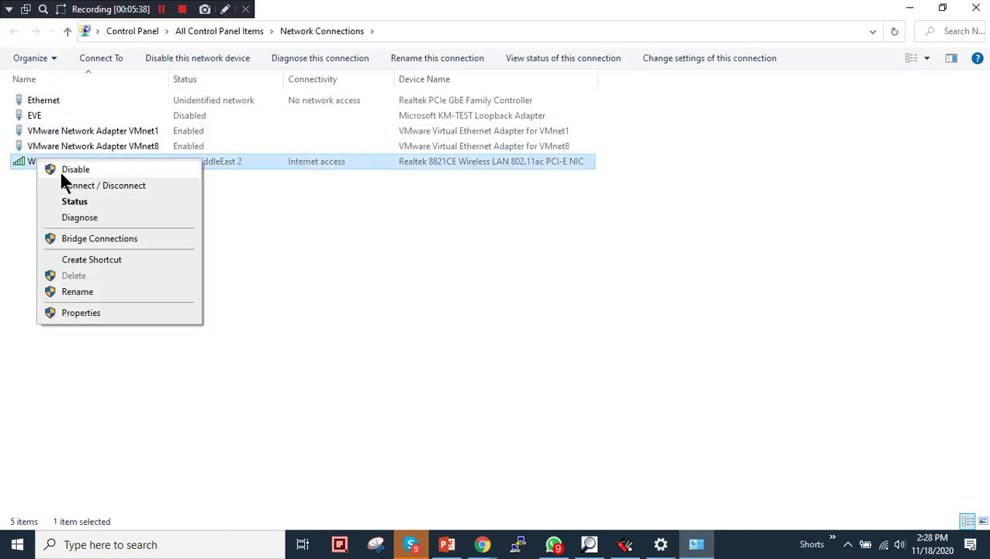
pyautogui.press('Escape')
# Check that the Ethernet adapter's IPv4 address is 192.168.127.70, then close all network windows
pyautogui.rightClick(44, 101)
pyautogui.click(67, 124)
pyautogui.click(417, 264)
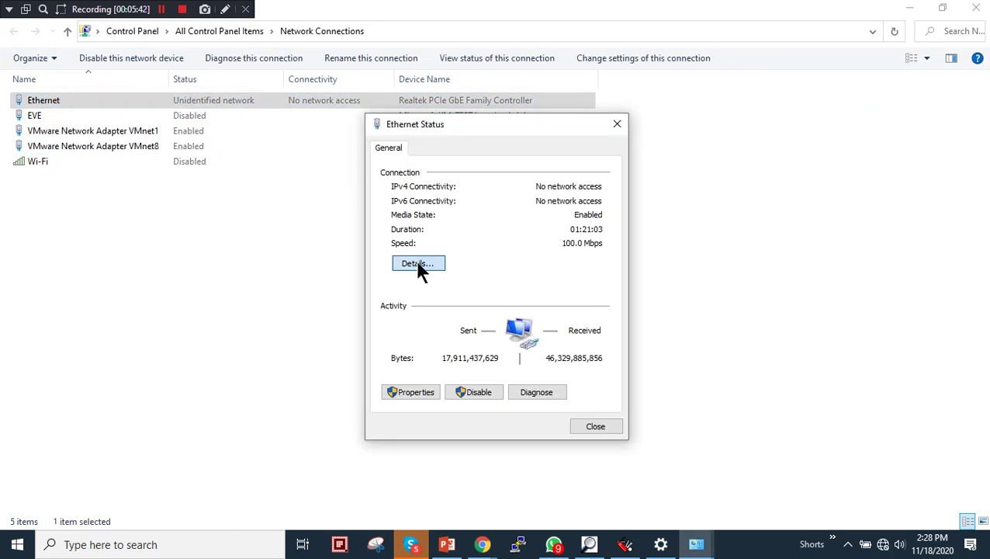
pyautogui.click(530, 253)
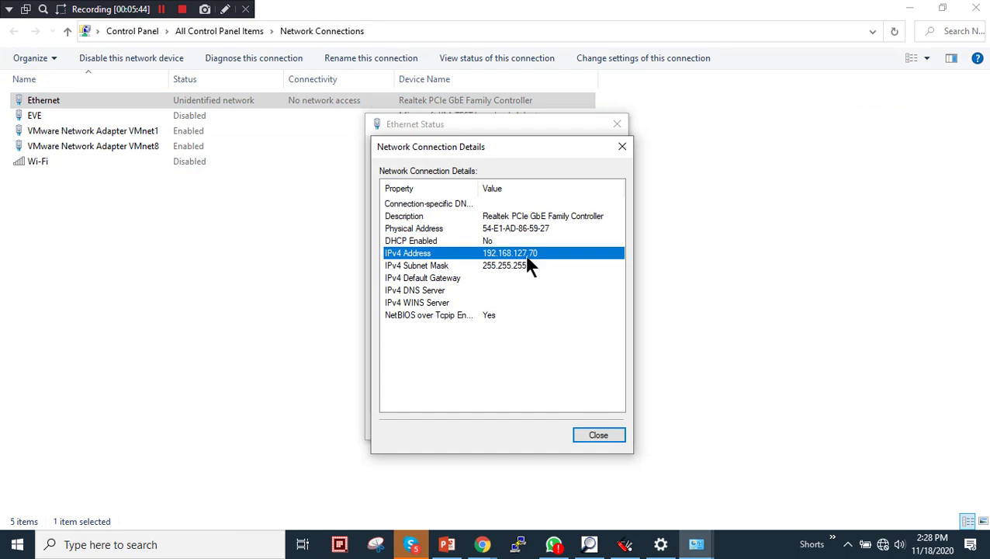
pyautogui.click(594, 434)
pyautogui.click(595, 433)
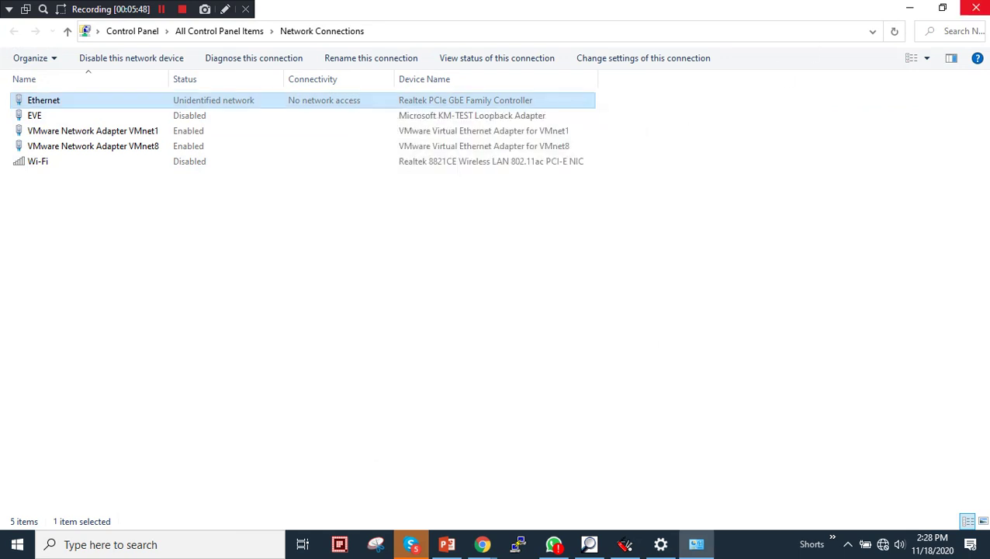
pyautogui.click(977, 10)
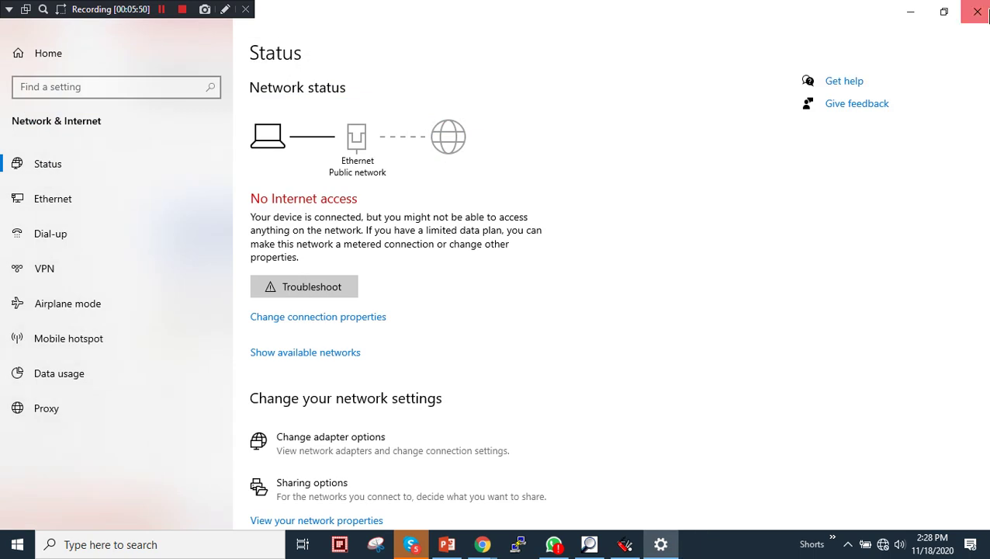
pyautogui.click(975, 8)
# Un-Lock the NPort 5150 with the device password and acknowledge the Un-Lock OK message
pyautogui.rightClick(263, 334)
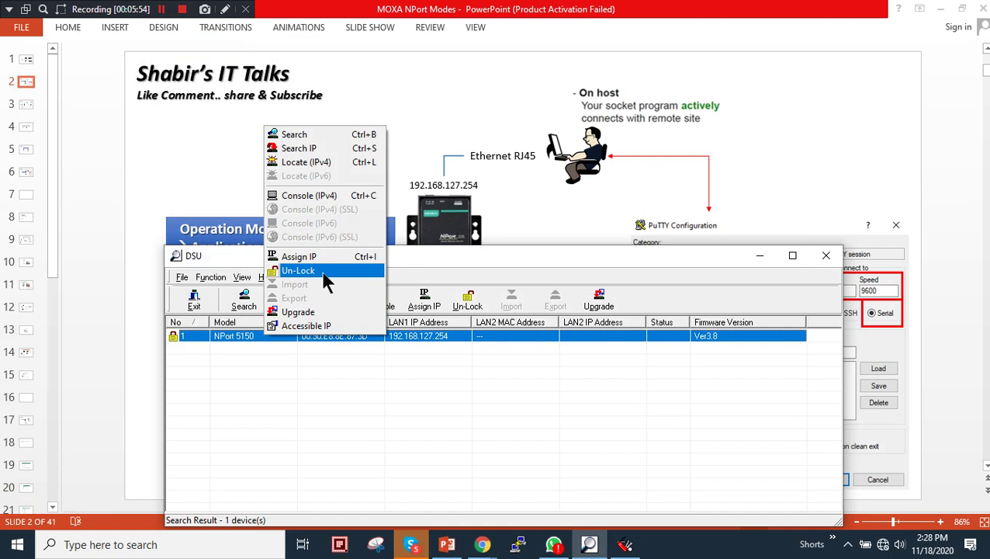
pyautogui.click(387, 388)
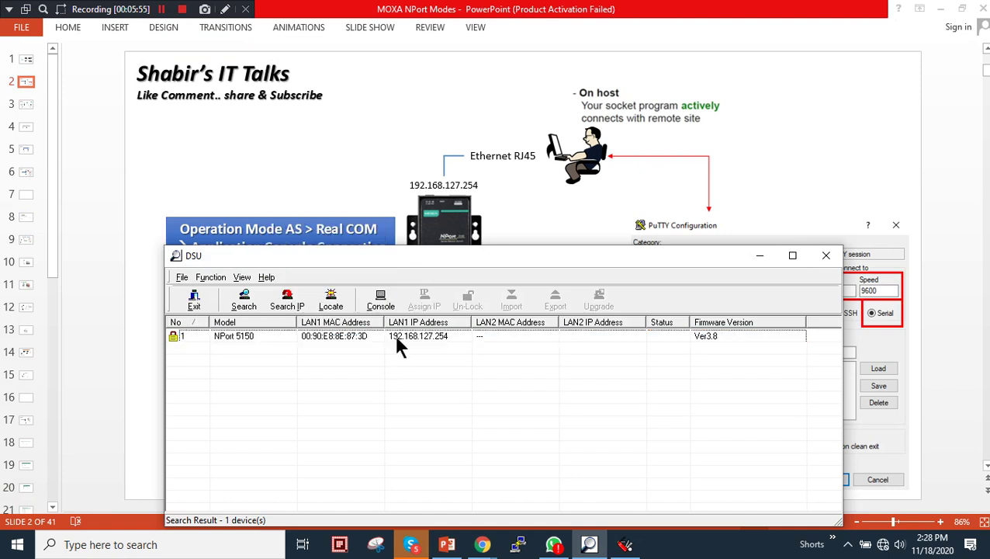
pyautogui.click(436, 338)
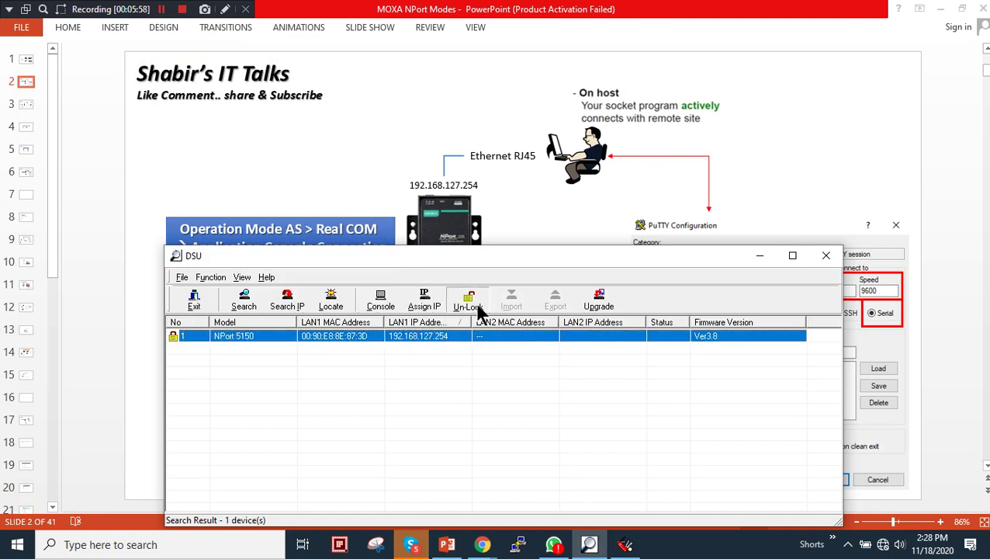
pyautogui.click(469, 302)
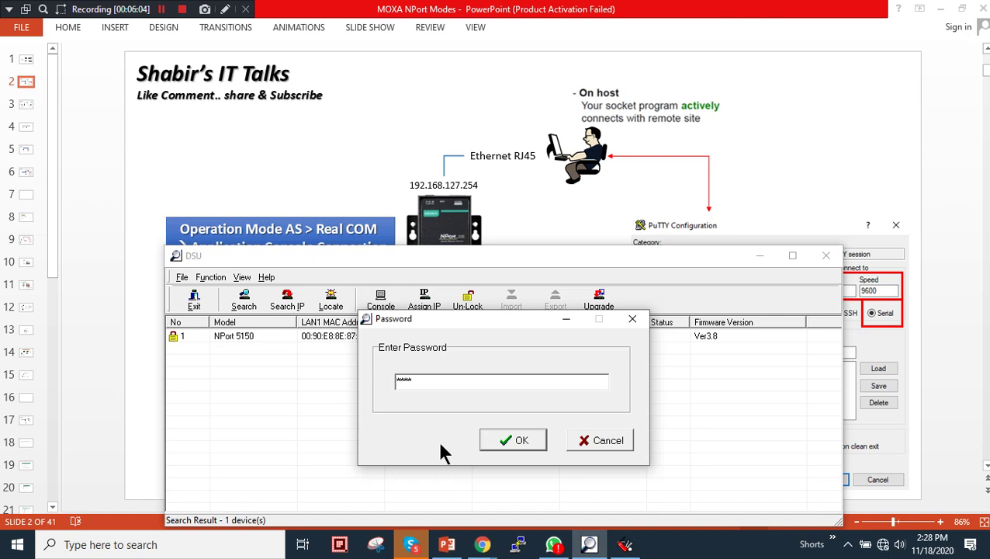
pyautogui.click(512, 440)
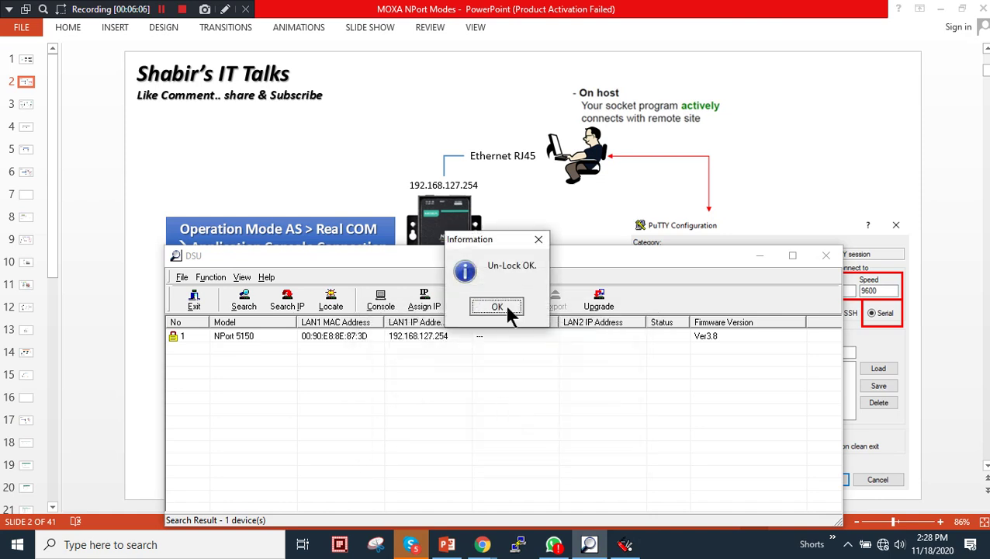
pyautogui.click(496, 306)
pyautogui.rightClick(358, 338)
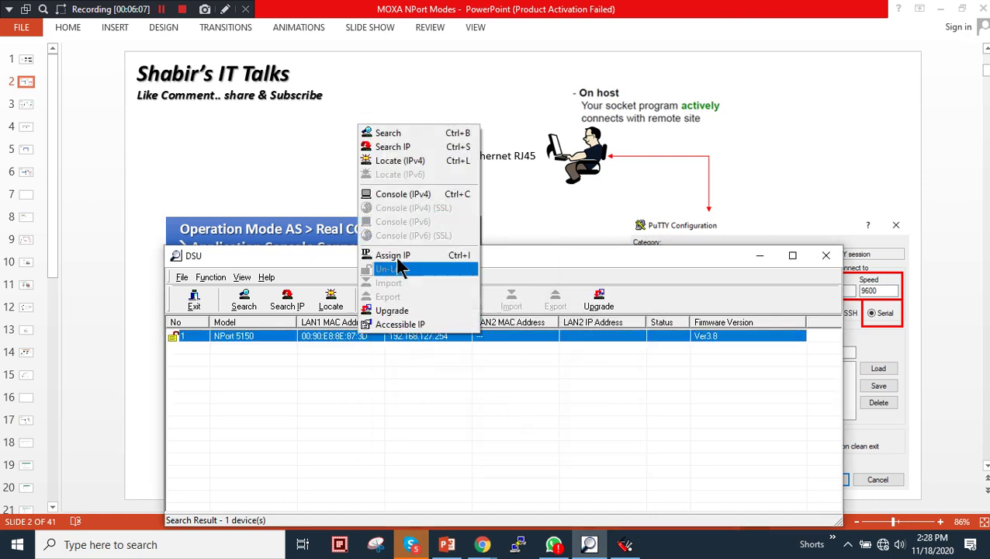
pyautogui.click(441, 194)
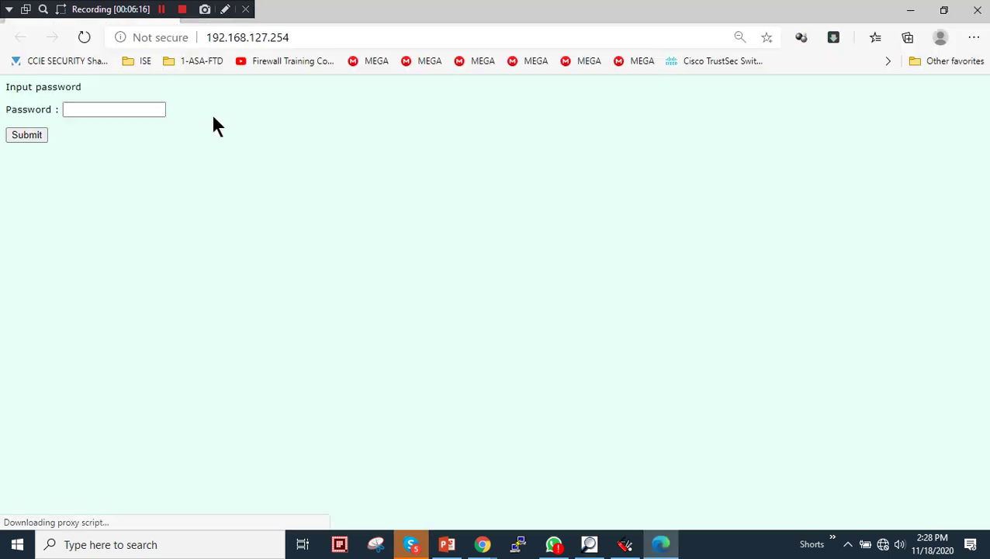
# Enter the device password in the NPort web console login to reach its welcome page
pyautogui.click(144, 115)
pyautogui.write('••••')
pyautogui.press('Return')
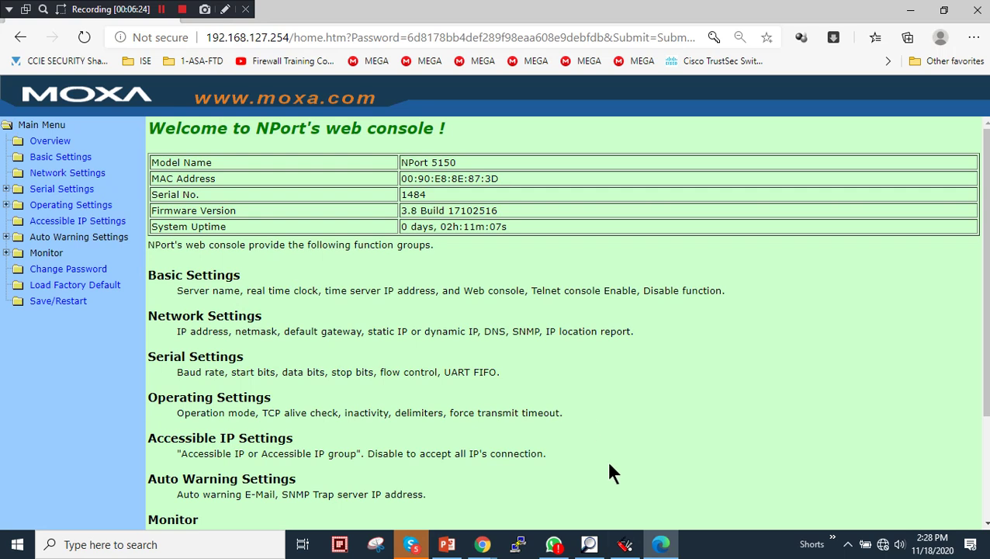
pyautogui.click(625, 544)
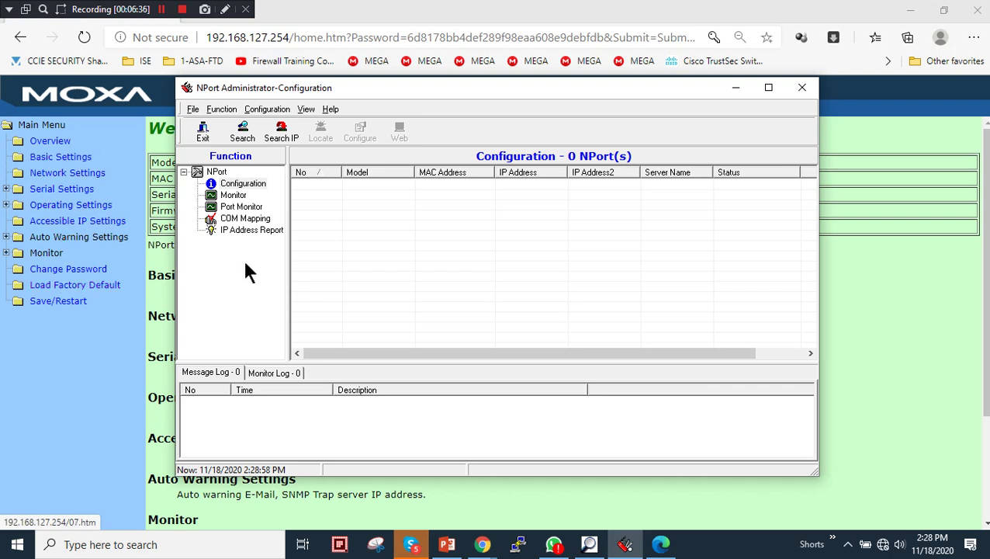
pyautogui.click(733, 89)
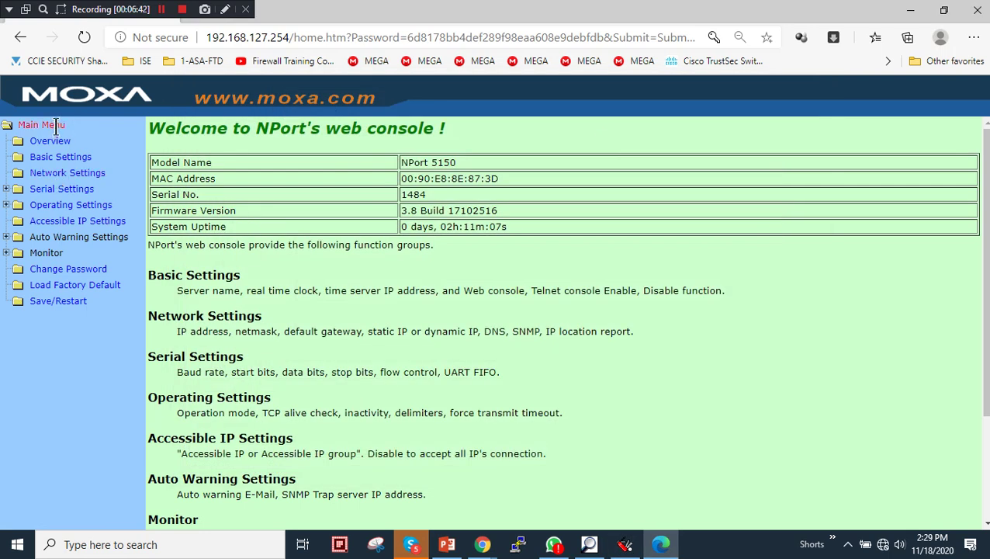
# Browse Basic and Network Settings, then open Serial Settings for Port 1
pyautogui.click(58, 157)
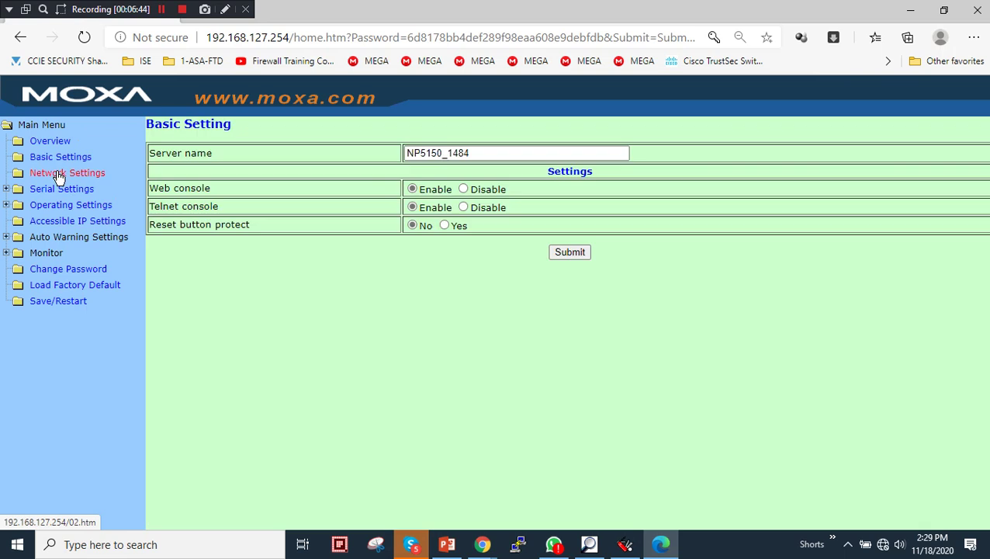
pyautogui.click(83, 177)
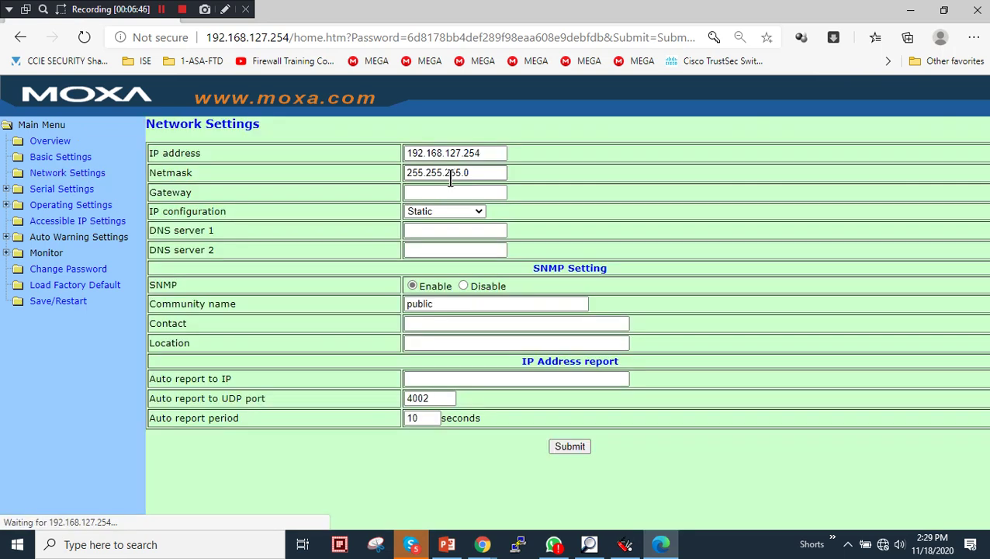
pyautogui.moveTo(488, 156); pyautogui.dragTo(380, 151)
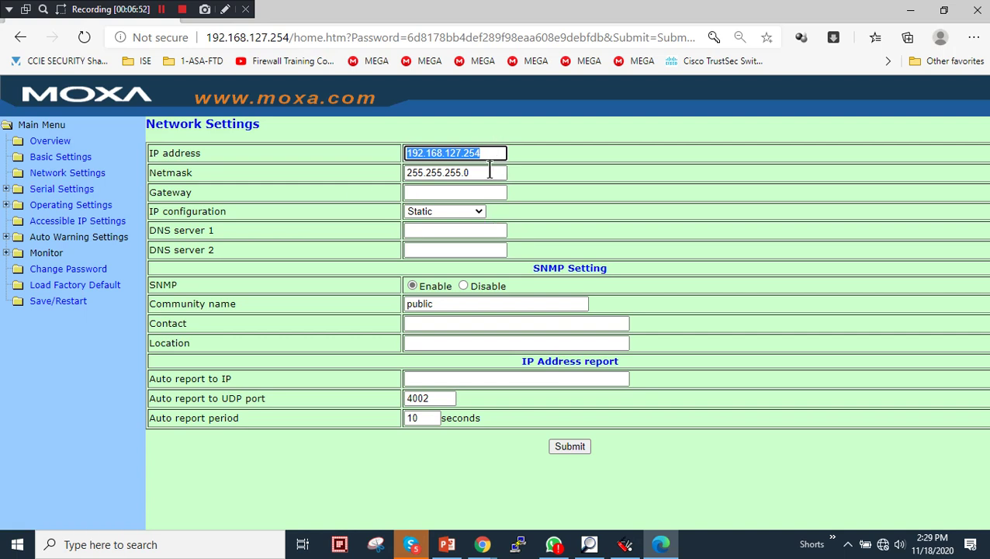
pyautogui.click(72, 191)
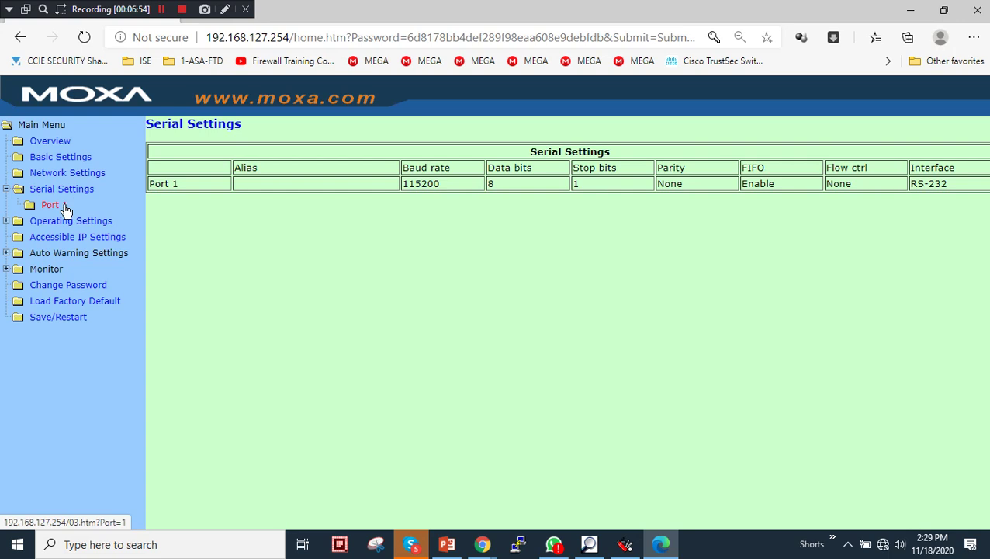
pyautogui.click(64, 207)
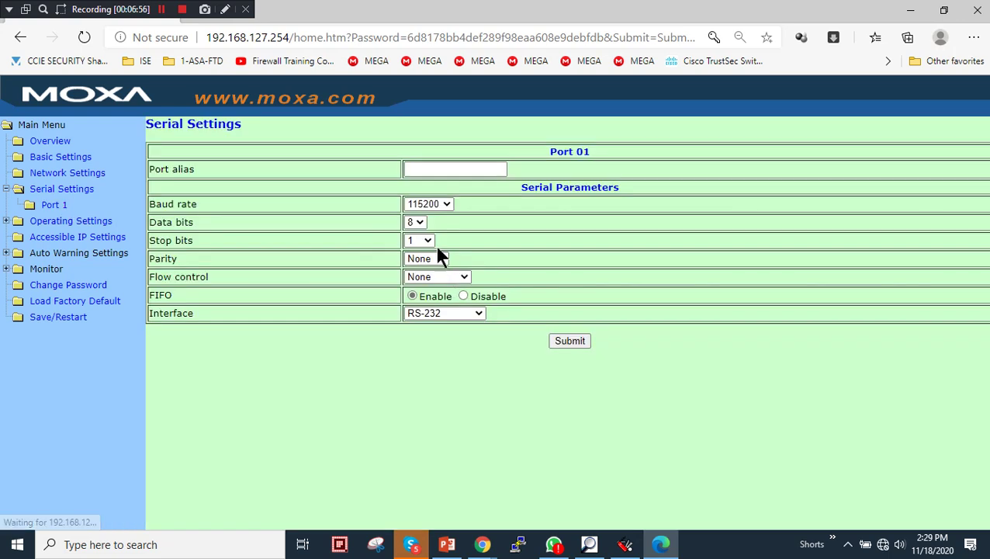
pyautogui.click(447, 544)
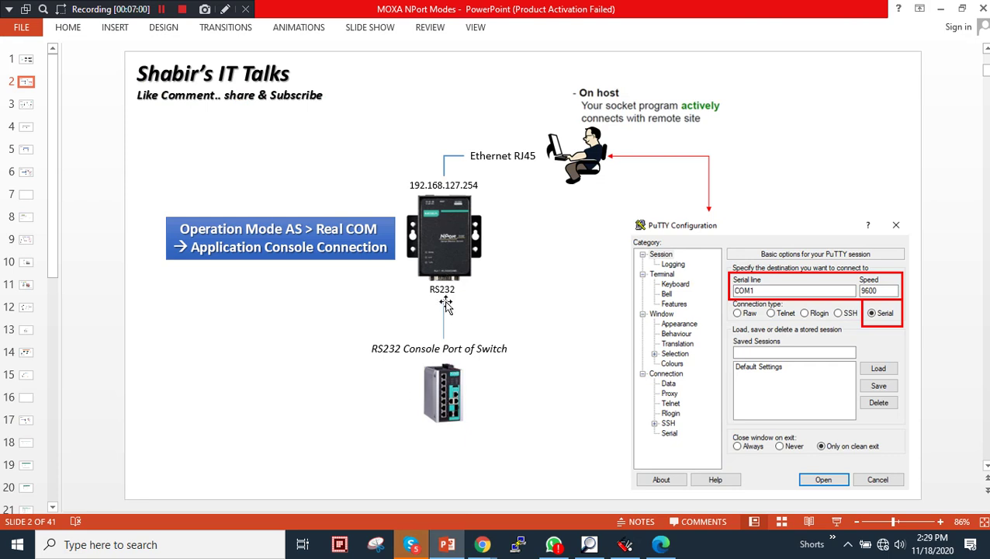
# Minimize PowerPoint to return to the Port 1 Serial Settings page in Edge
pyautogui.click(941, 10)
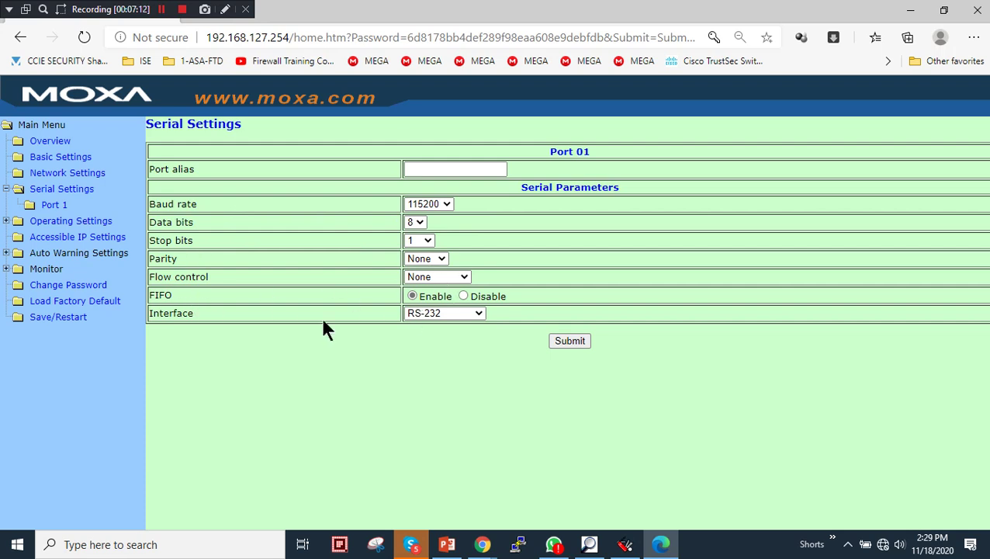
# Leave the interface at RS-232 and baud rate at 115200, then expand Operating Settings
pyautogui.click(478, 312)
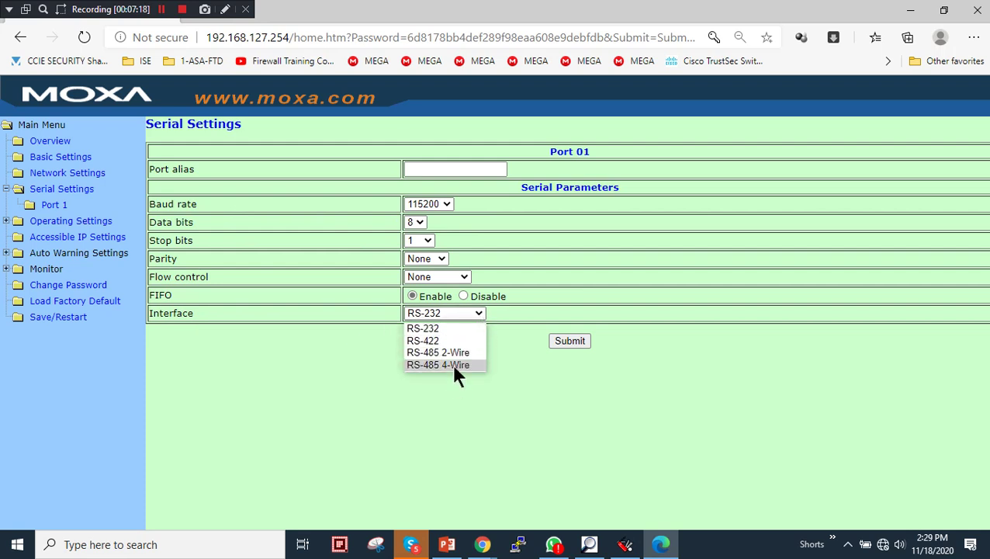
pyautogui.click(458, 328)
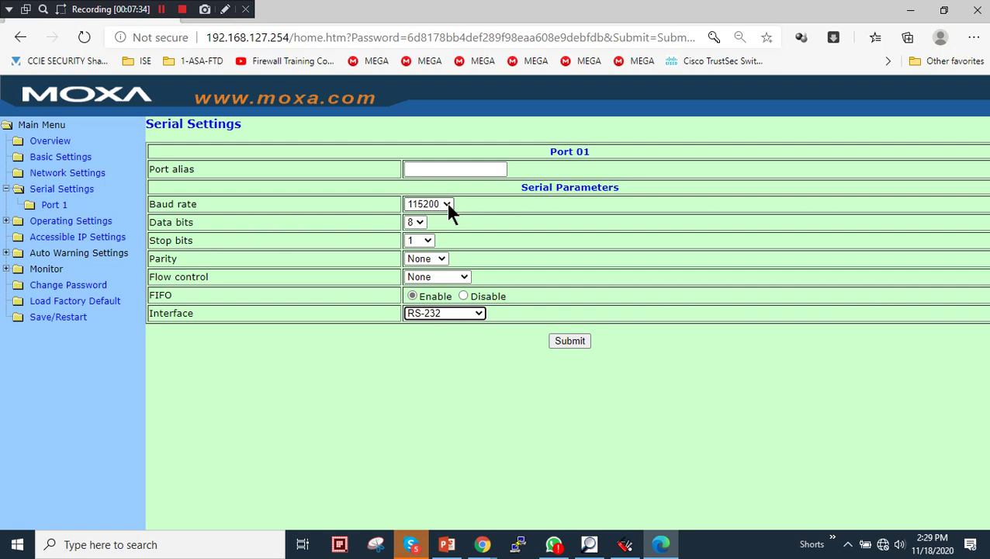
pyautogui.click(448, 205)
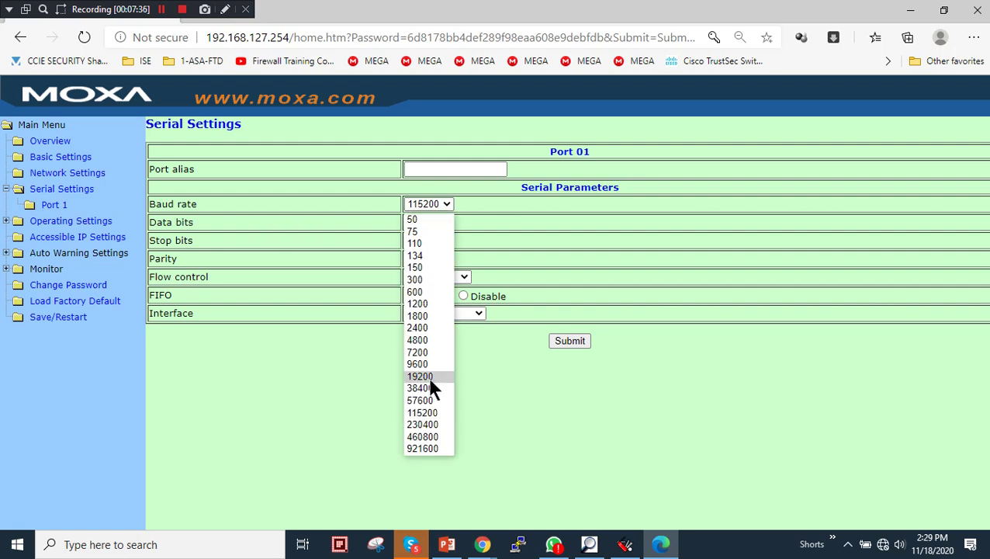
pyautogui.click(487, 403)
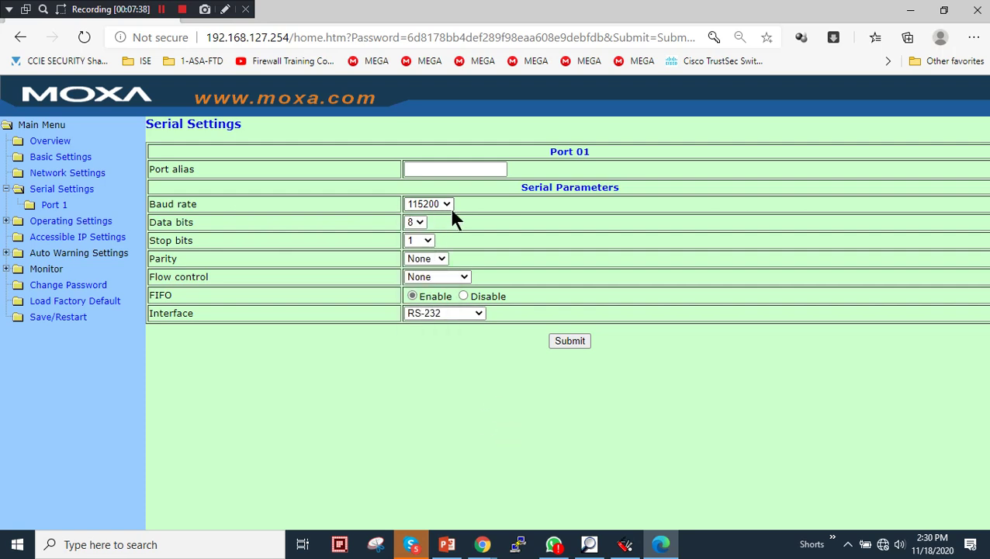
pyautogui.click(6, 225)
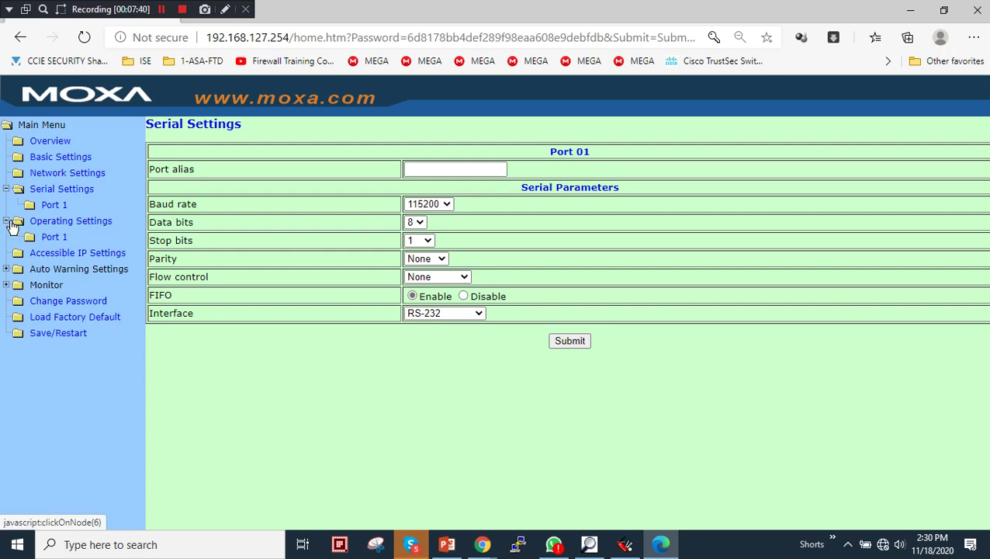
# Switch Port 1 to Real COM Mode with max connection 1 and submit the settings
pyautogui.click(61, 241)
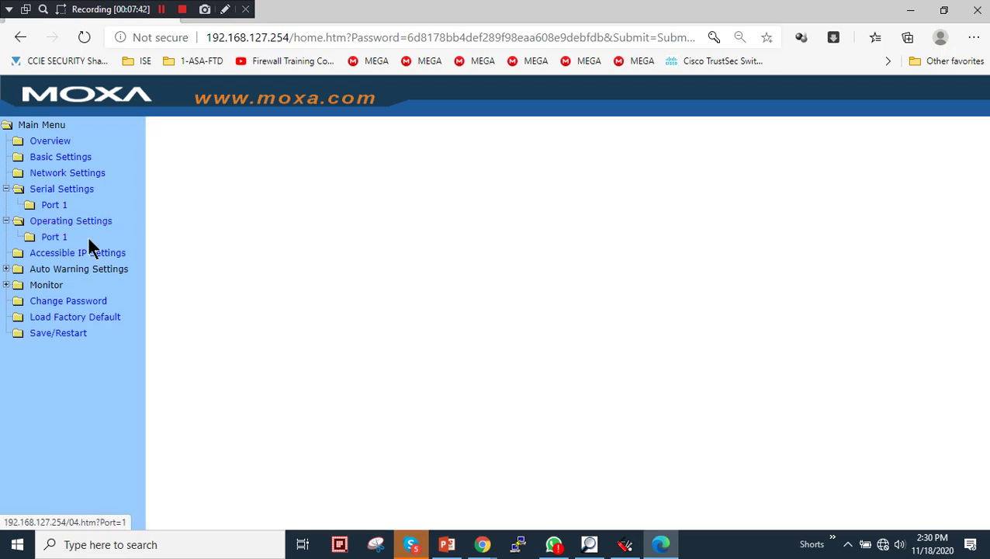
pyautogui.click(541, 166)
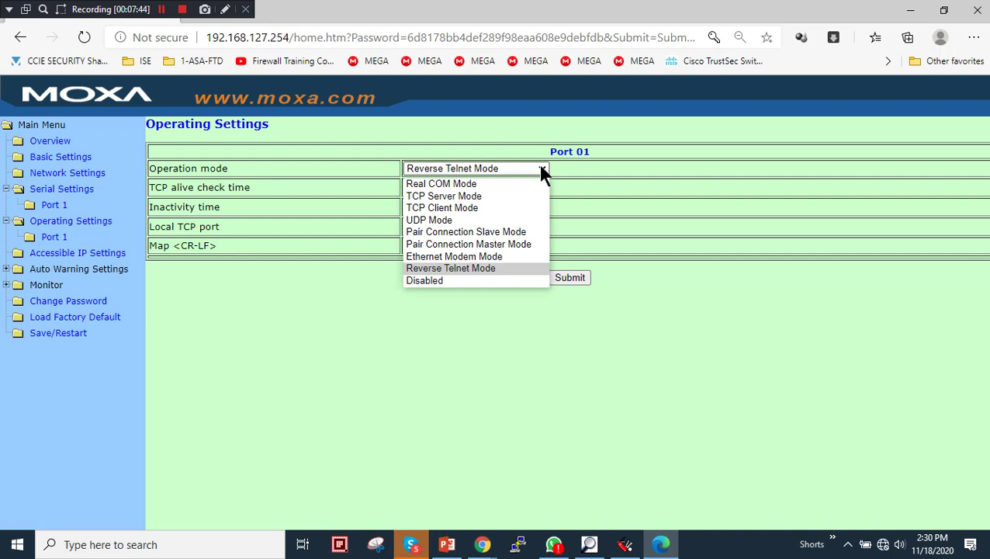
pyautogui.click(435, 184)
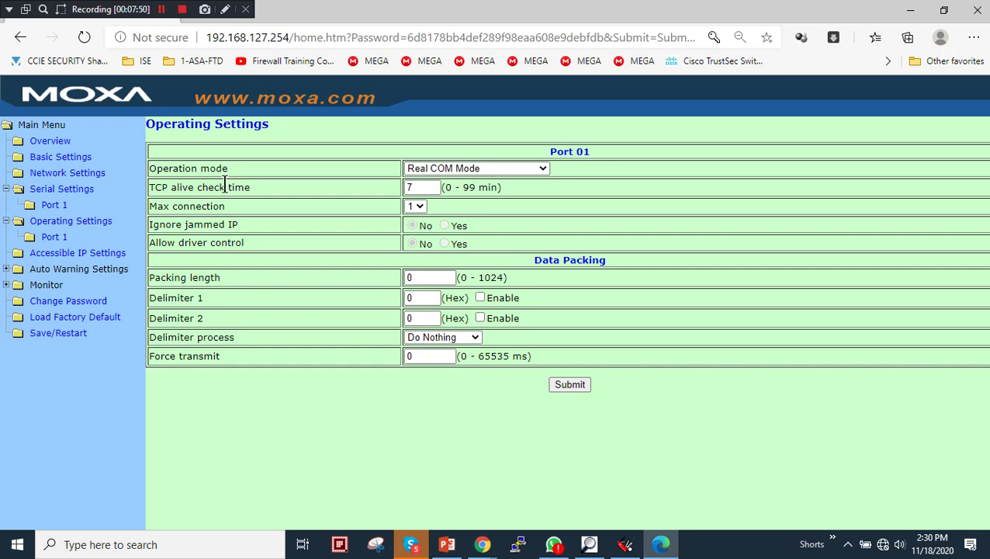
pyautogui.click(423, 192)
pyautogui.click(418, 205)
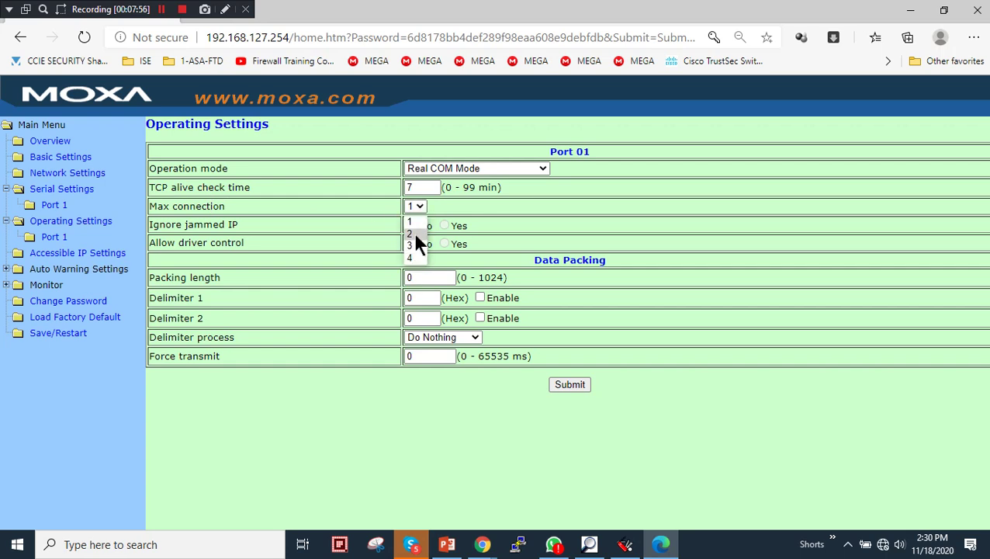
pyautogui.click(421, 219)
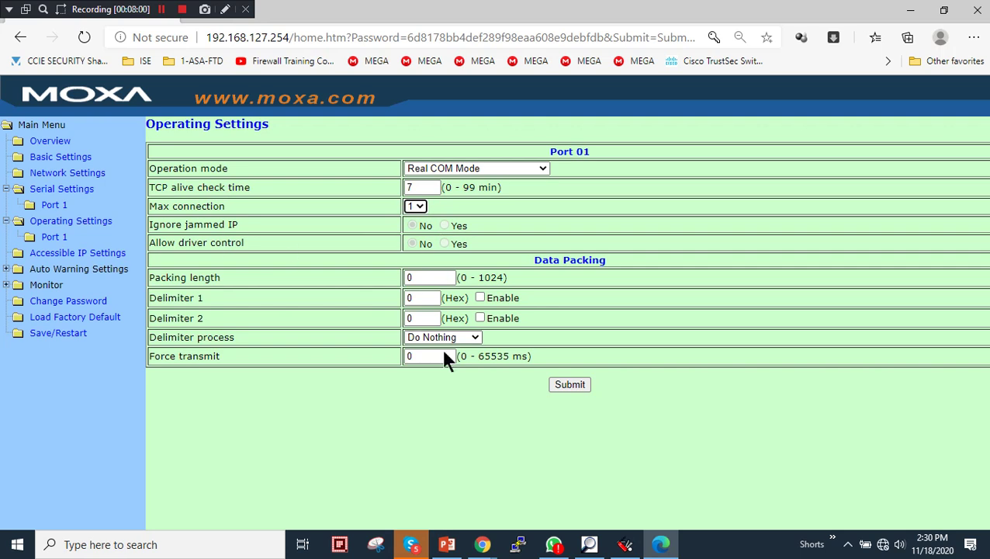
pyautogui.click(569, 383)
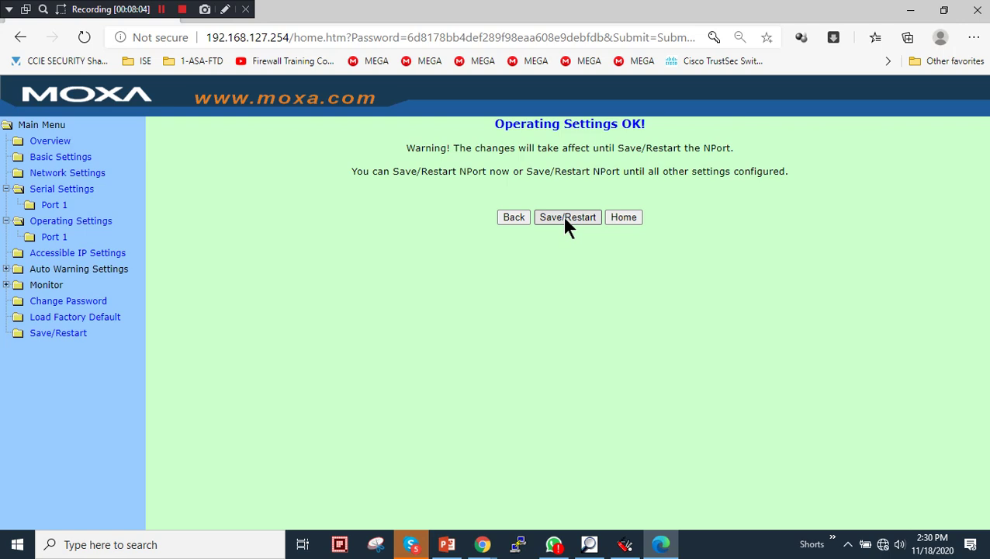
# Save and restart the NPort, then log back in with the device password
pyautogui.click(566, 221)
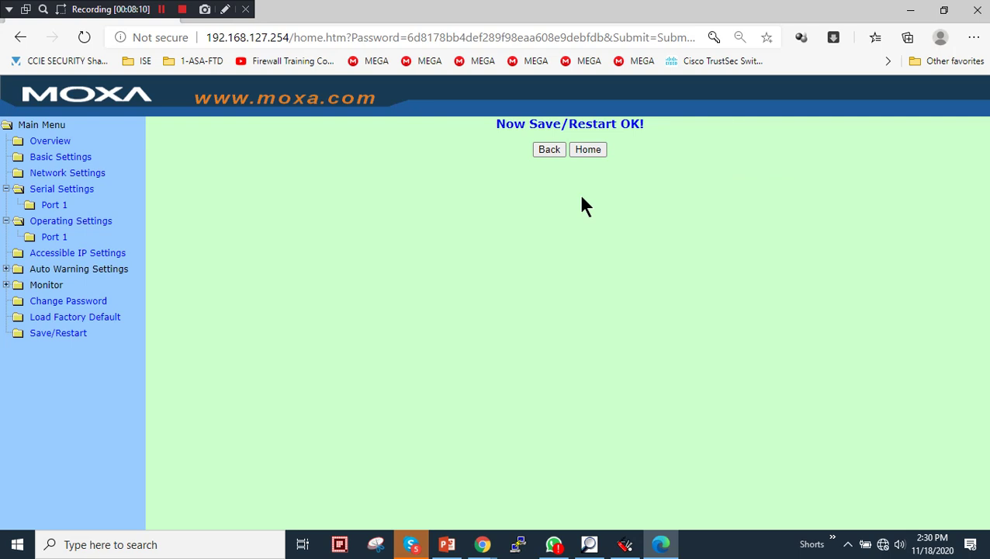
pyautogui.click(590, 149)
pyautogui.click(114, 110)
pyautogui.write('moxa')
pyautogui.press('Return')
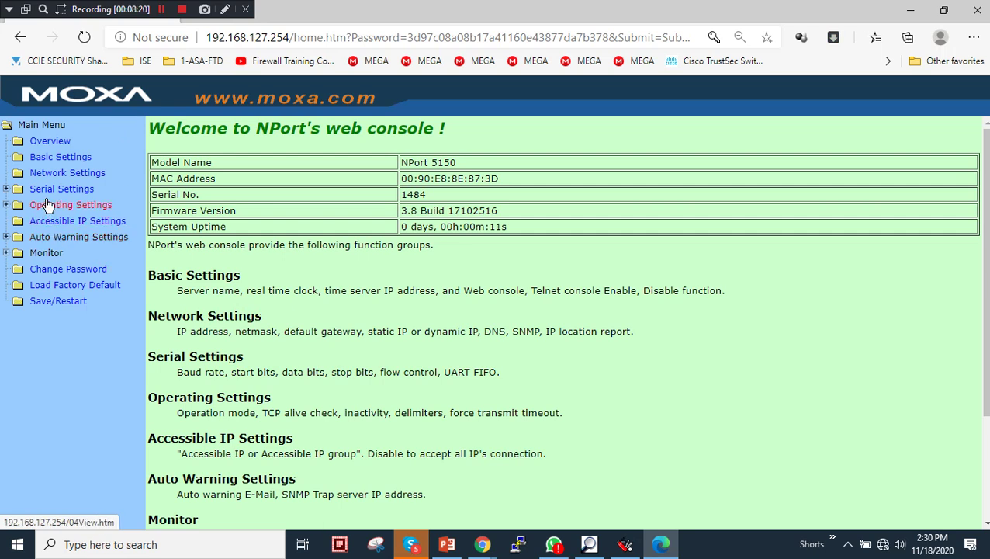
# Verify that Port 1's operating settings still show Real COM Mode
pyautogui.click(46, 206)
pyautogui.click(49, 224)
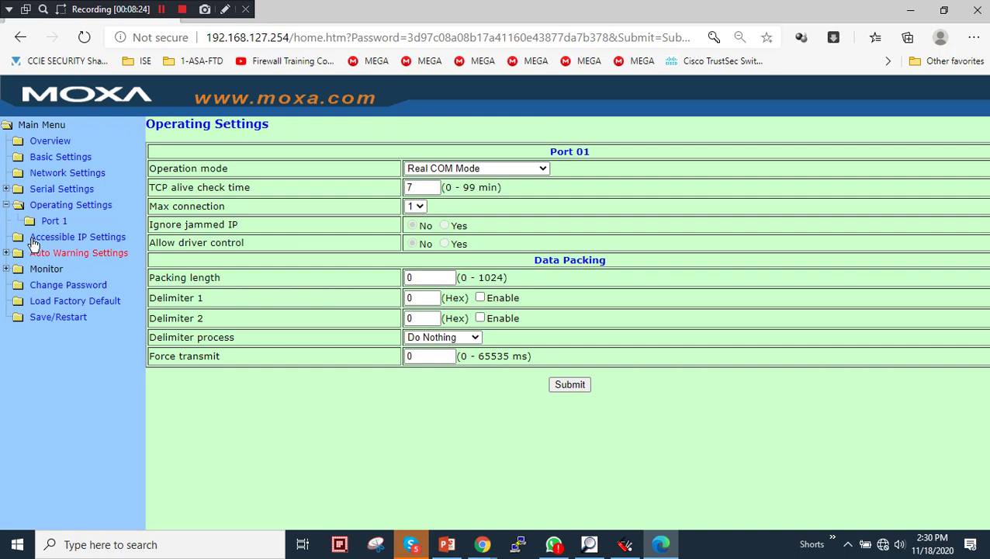
pyautogui.click(6, 205)
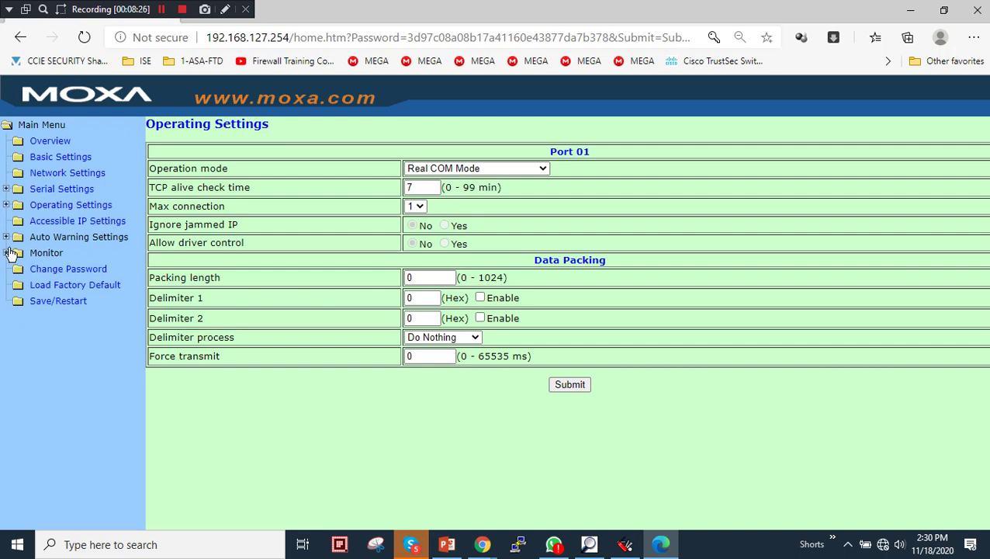
pyautogui.click(624, 547)
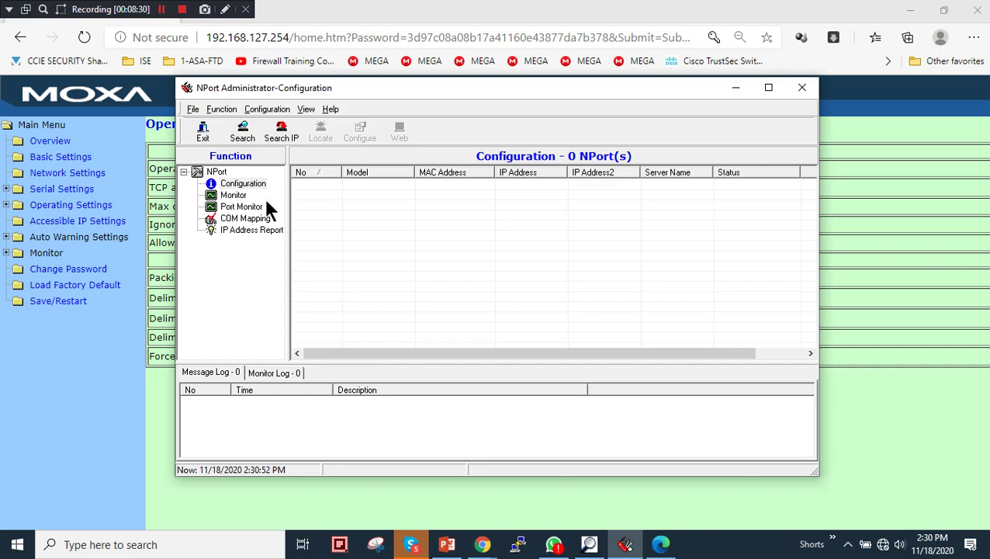
# Search for the NPort 5150 in NPort Administrator and unlock it with the device password
pyautogui.moveTo(342, 92); pyautogui.dragTo(327, 66)
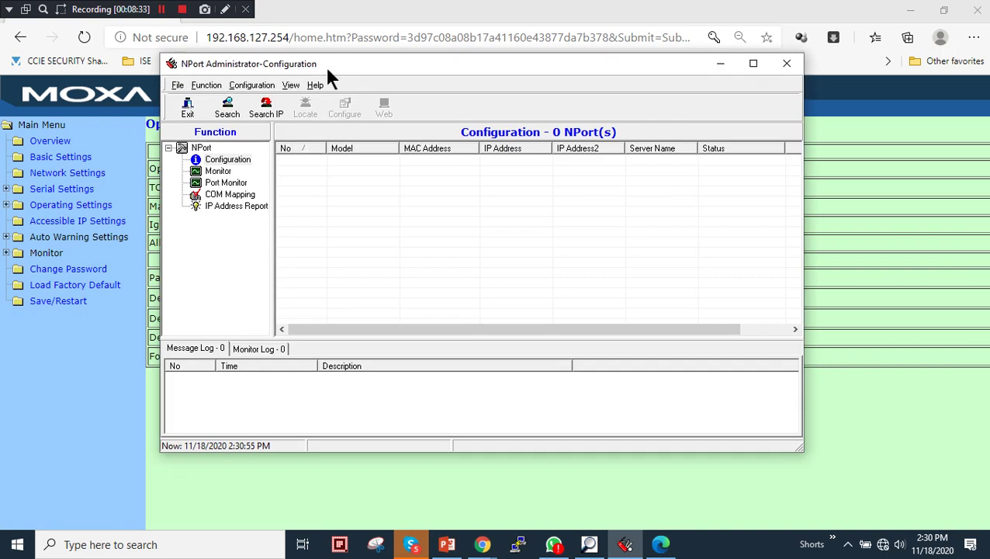
pyautogui.click(227, 109)
pyautogui.click(505, 258)
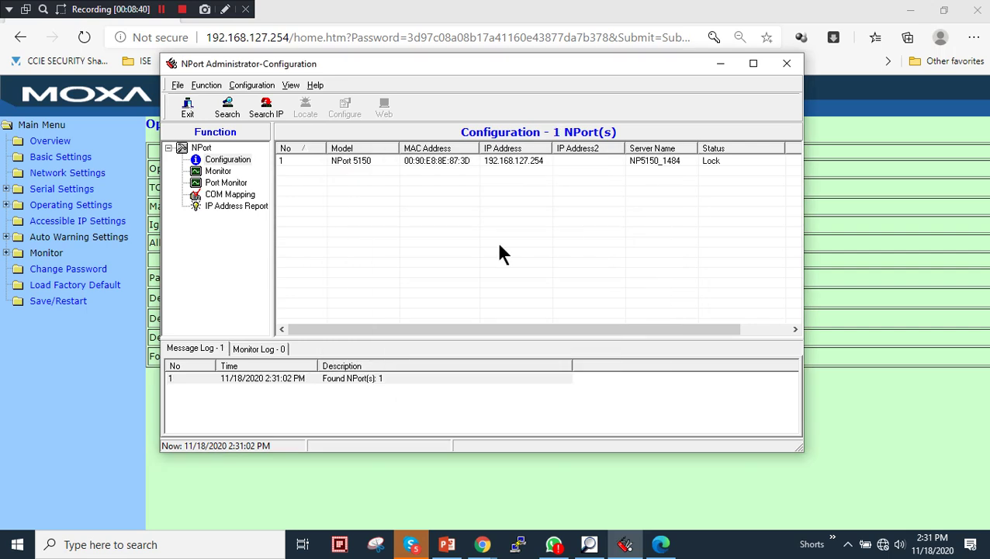
pyautogui.click(425, 162)
pyautogui.rightClick(425, 163)
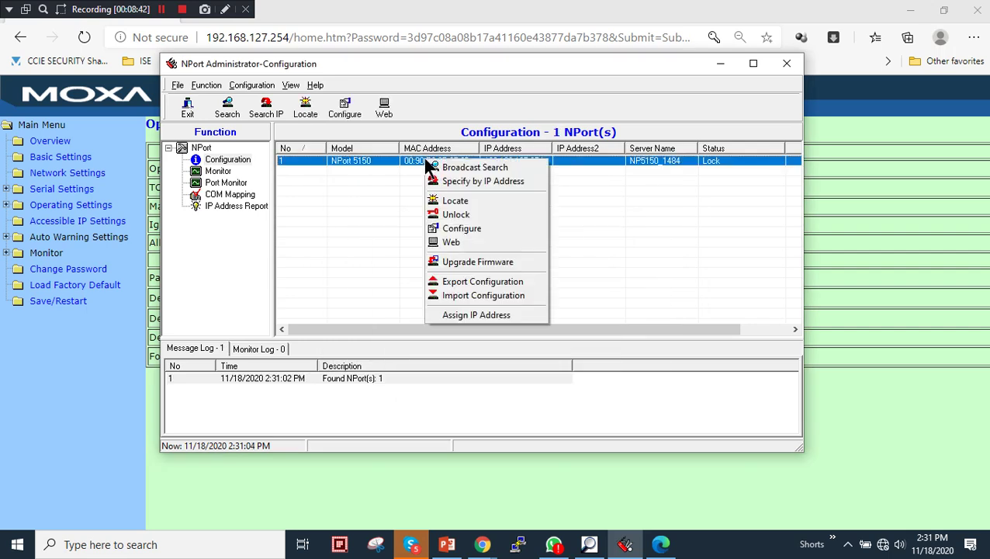
pyautogui.click(457, 214)
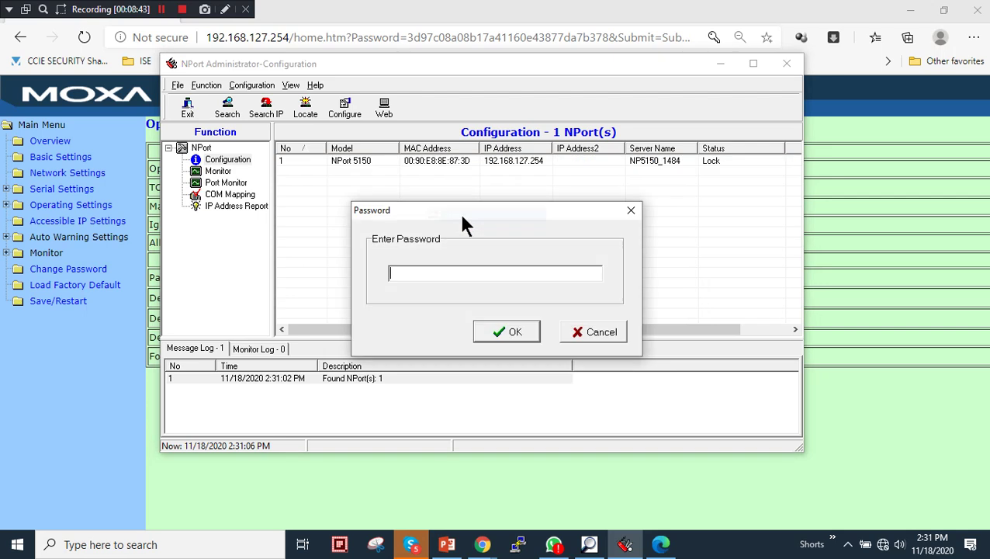
pyautogui.write('moxa')
pyautogui.press('Return')
pyautogui.click(496, 307)
# Add the NPort 5150 to COM Mapping, mapping Port 1 to COM10
pyautogui.click(235, 195)
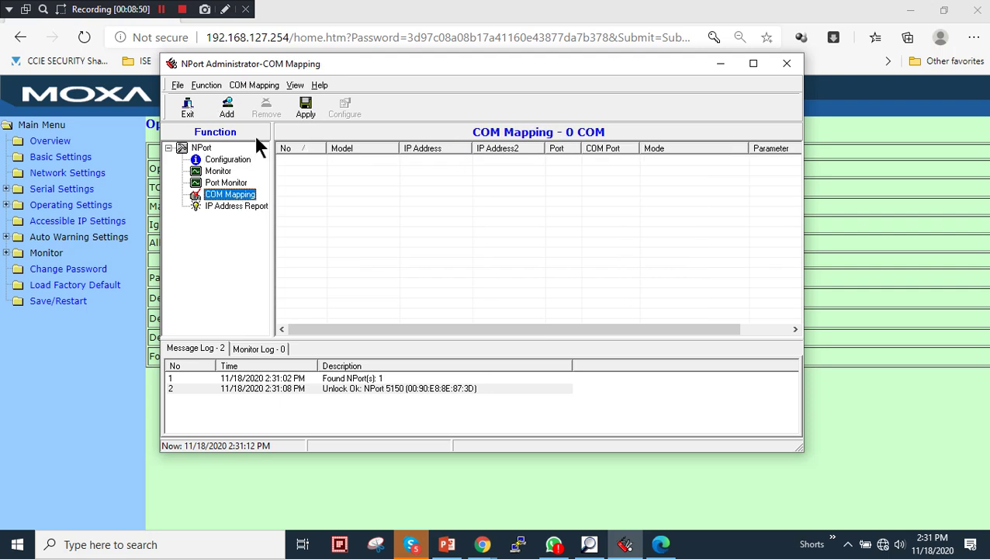
pyautogui.click(228, 112)
pyautogui.click(487, 216)
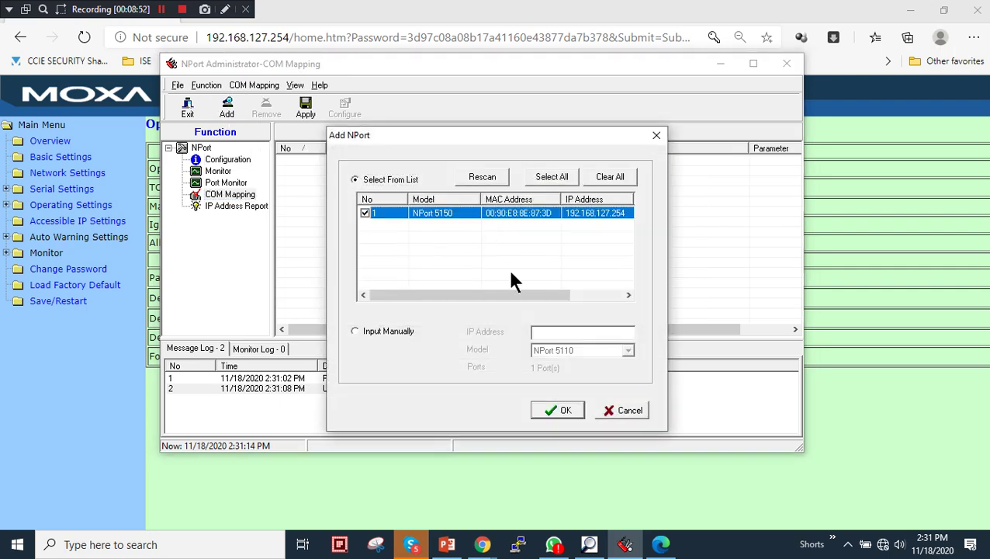
pyautogui.click(560, 411)
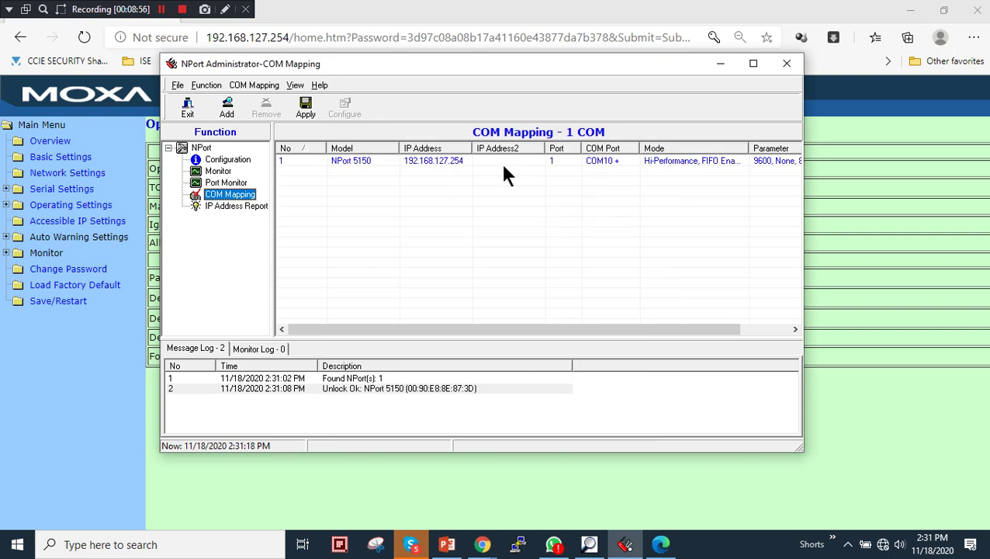
pyautogui.rightClick(432, 164)
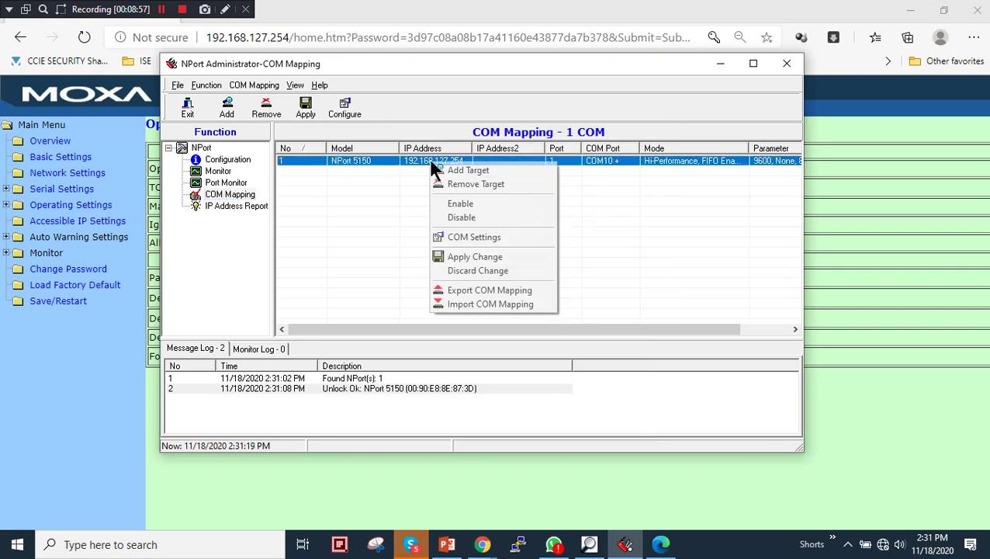
# Change COM10's baud rate from 9600 to 115200 in Serial Parameters and apply the mapping
pyautogui.click(501, 246)
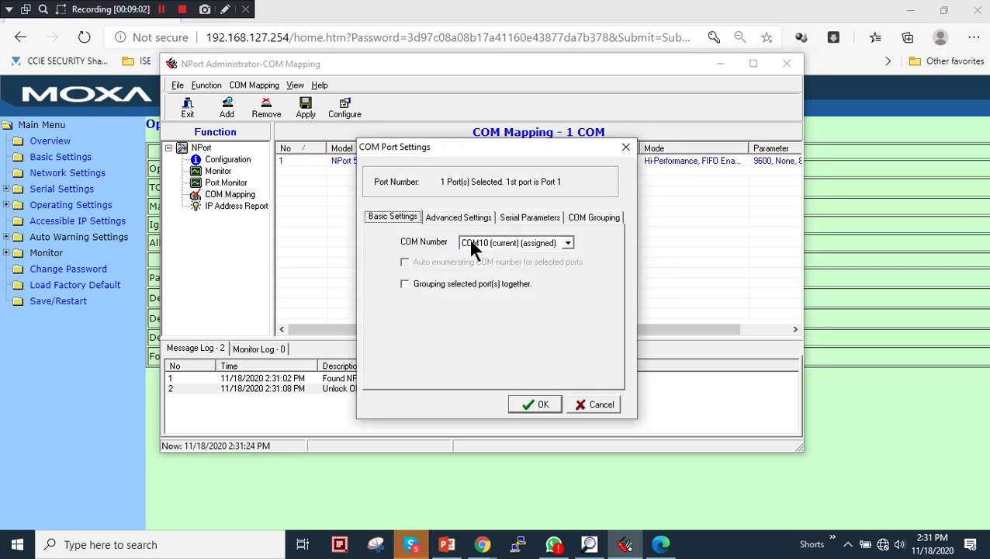
pyautogui.click(450, 214)
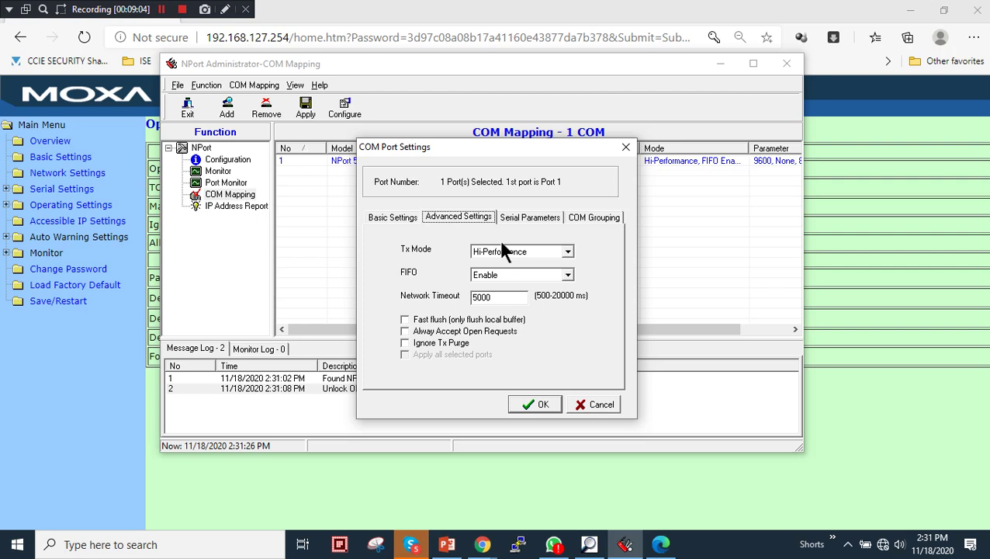
pyautogui.click(512, 217)
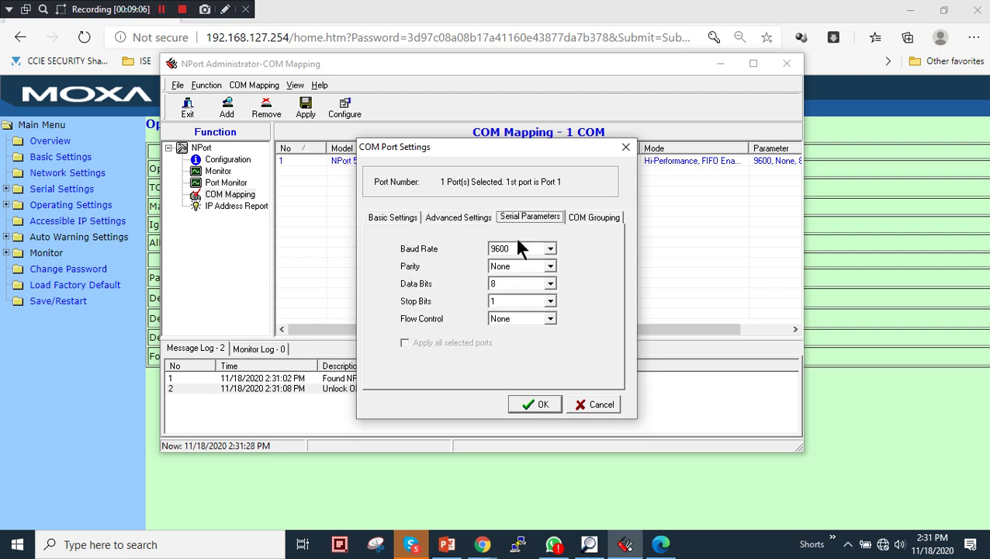
pyautogui.click(551, 248)
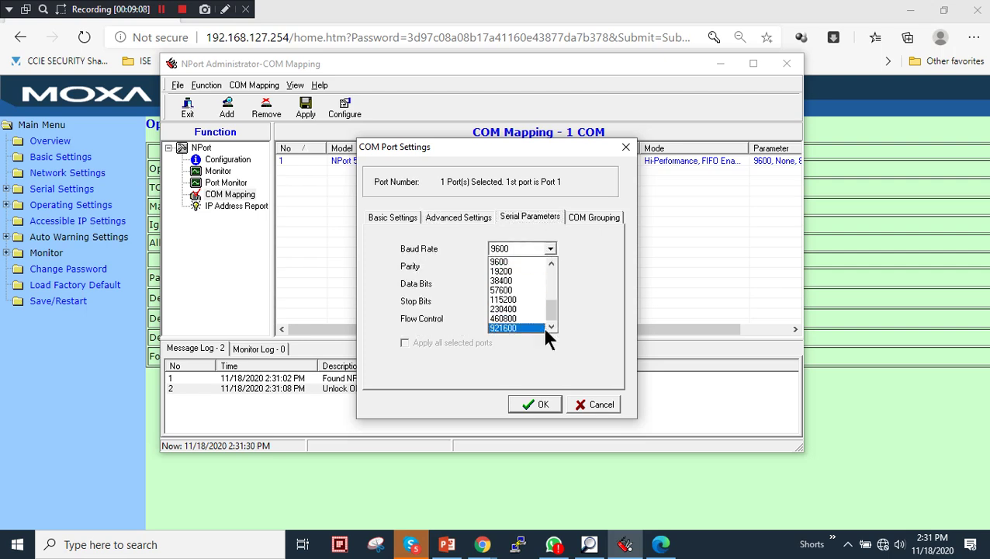
pyautogui.click(529, 300)
pyautogui.click(592, 216)
pyautogui.click(542, 219)
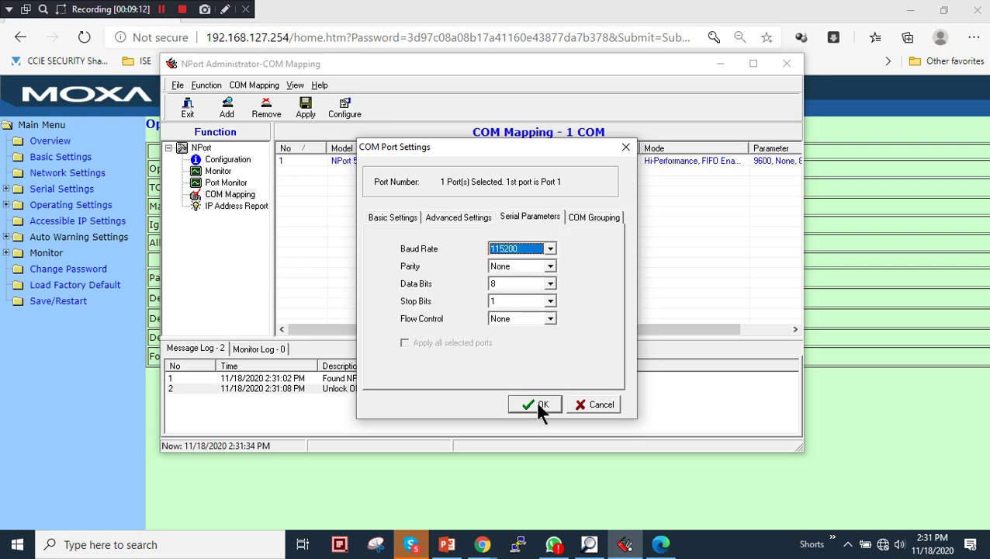
pyautogui.click(536, 403)
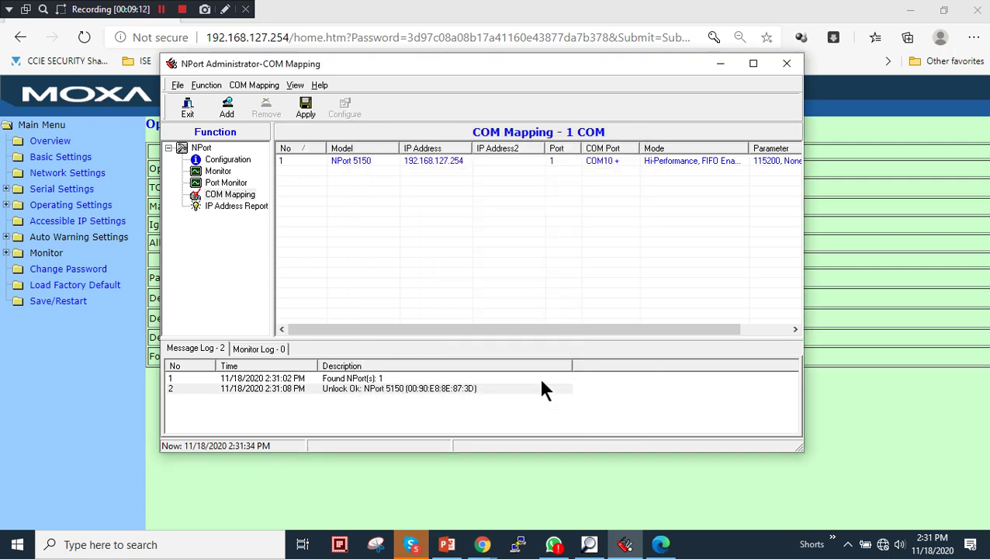
pyautogui.click(306, 109)
# Confirm applying the COM10 mapping, dismiss the success message, select COM10 and maximize the window
pyautogui.click(466, 303)
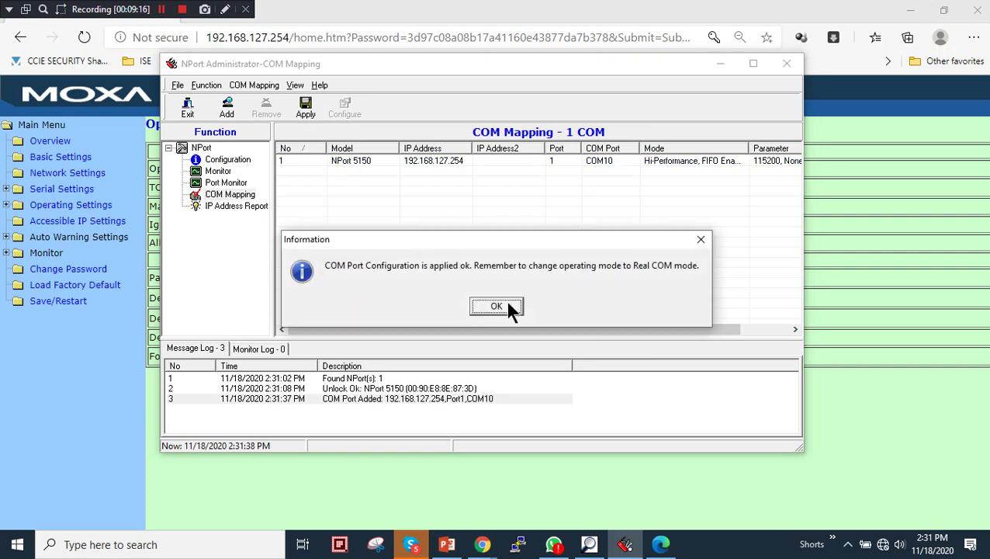
pyautogui.click(508, 305)
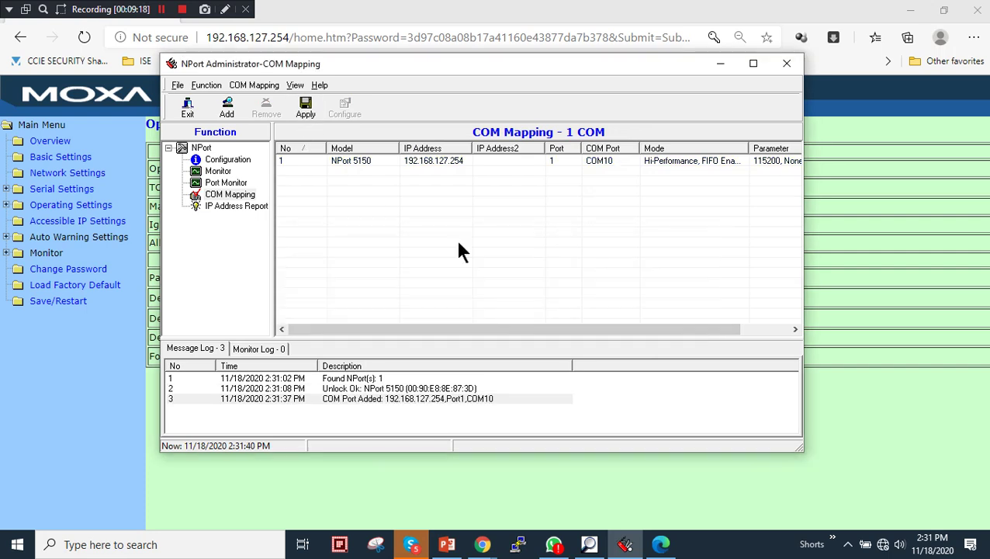
pyautogui.click(593, 161)
pyautogui.moveTo(574, 329); pyautogui.dragTo(665, 325)
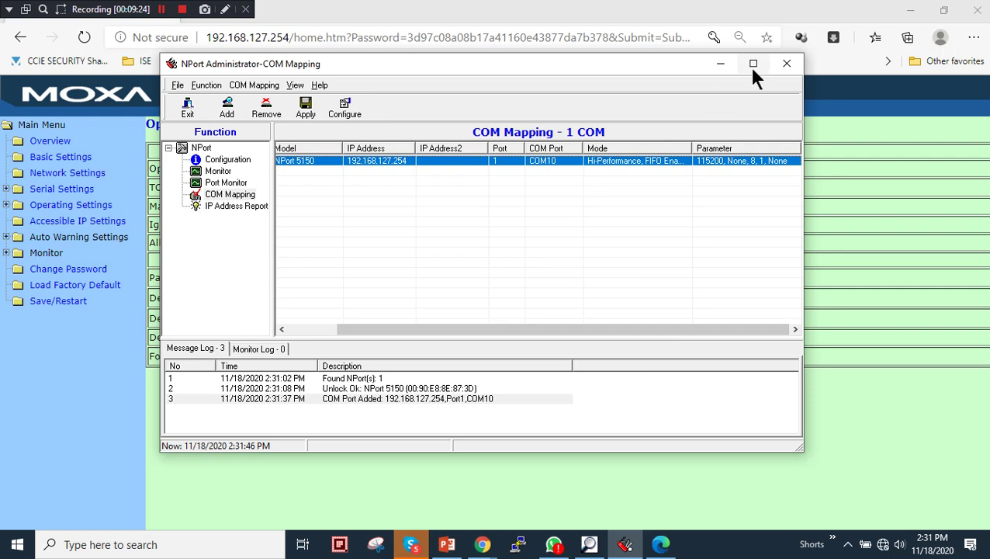
pyautogui.click(754, 64)
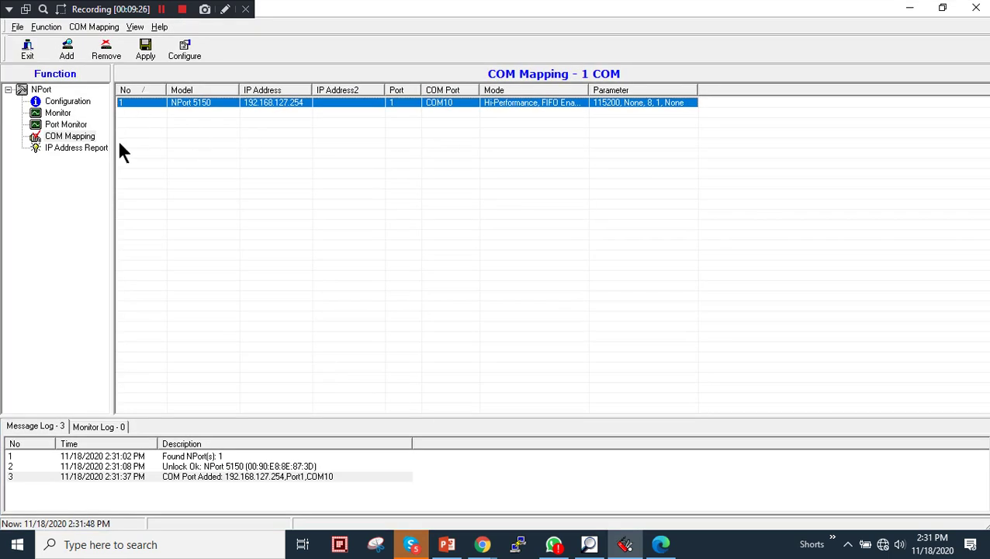
# Add the NPort 5150 to Port Monitor and start monitoring its port
pyautogui.click(70, 127)
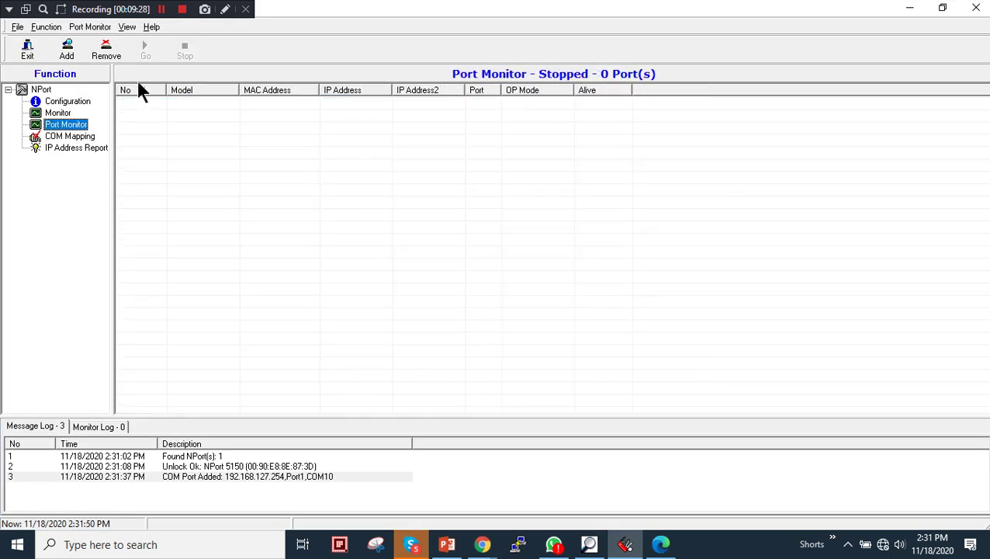
pyautogui.click(68, 52)
pyautogui.click(478, 217)
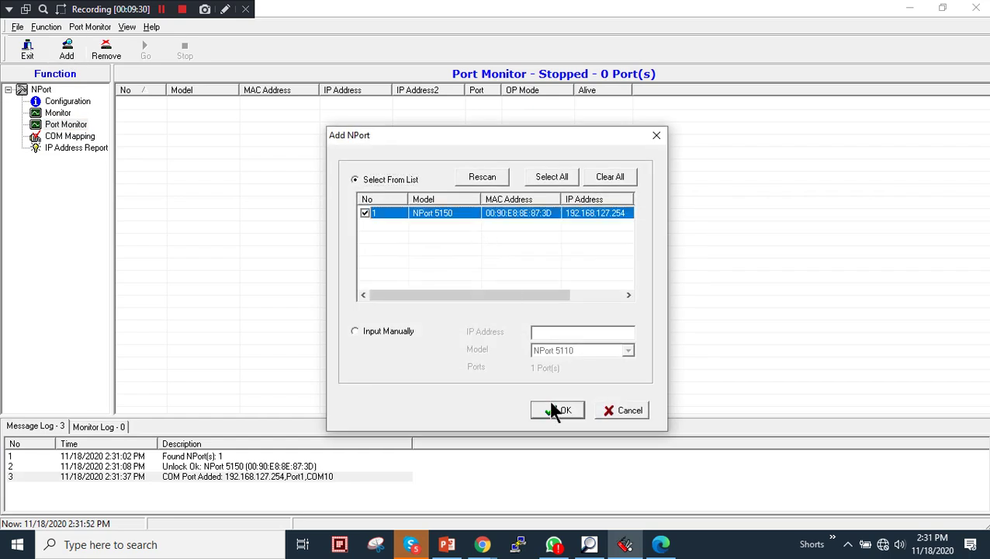
pyautogui.click(557, 409)
pyautogui.click(146, 52)
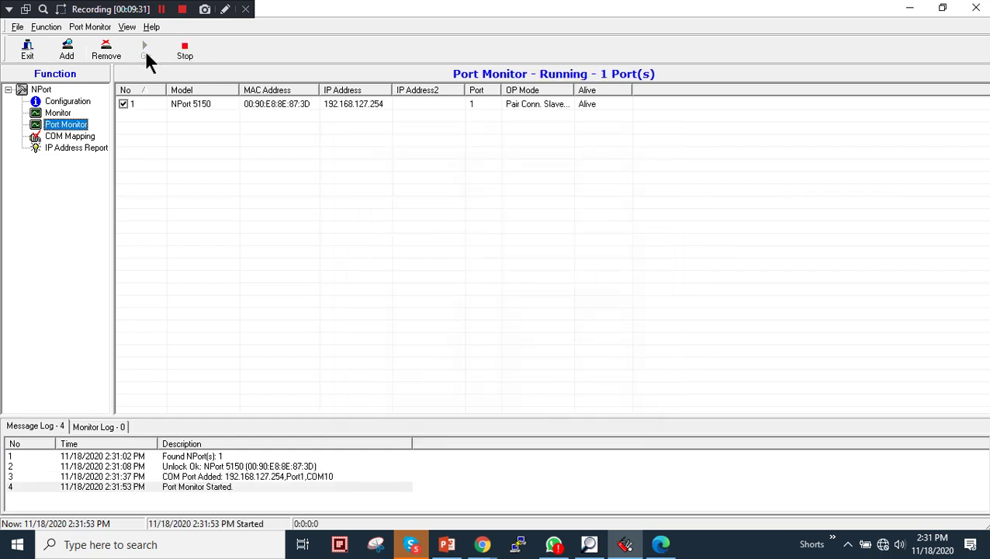
# Add the NPort 5150 to Monitor, start it, and confirm the device is Alive
pyautogui.click(78, 115)
pyautogui.click(68, 52)
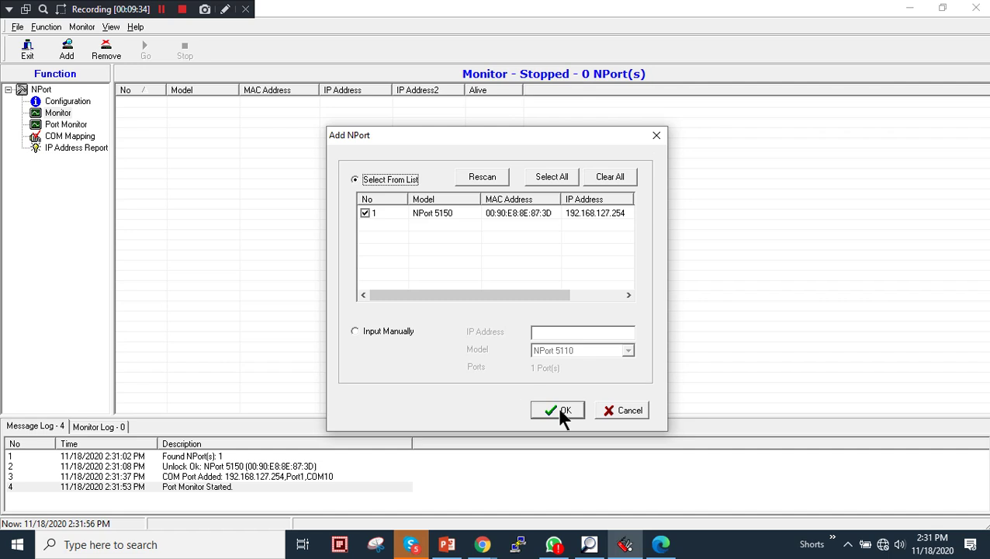
pyautogui.click(559, 409)
pyautogui.click(143, 52)
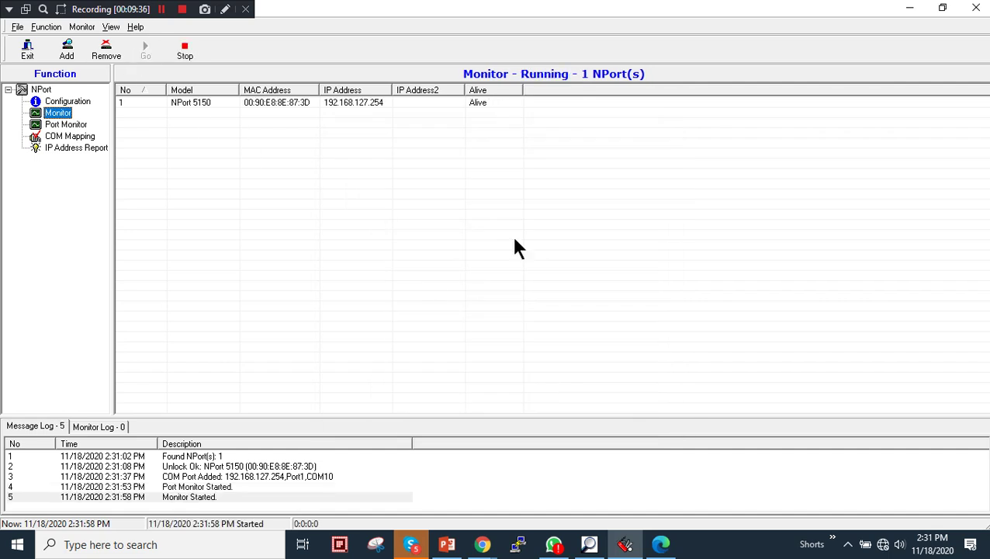
pyautogui.click(488, 104)
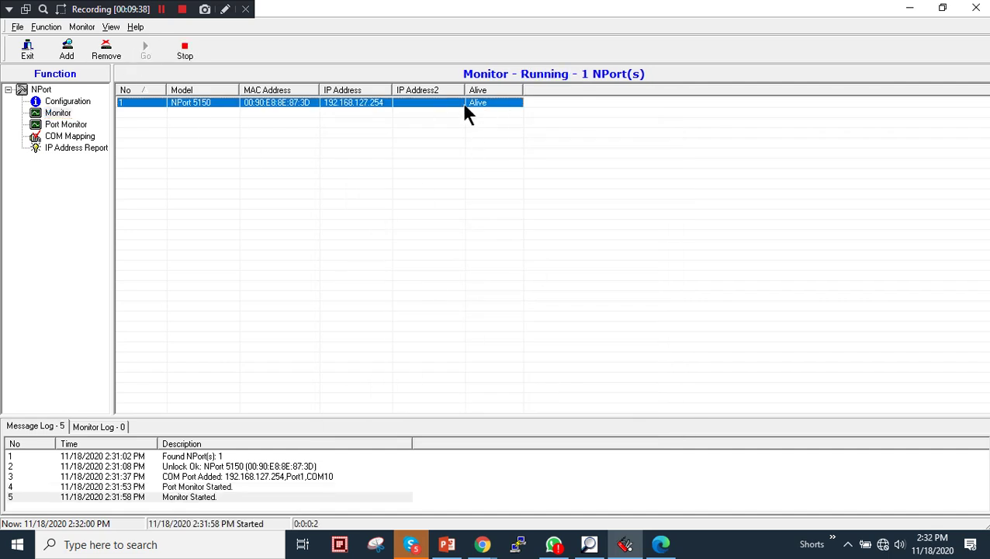
# Return to the COM Mapping list, select COM10 and widen the COM Port column
pyautogui.click(69, 136)
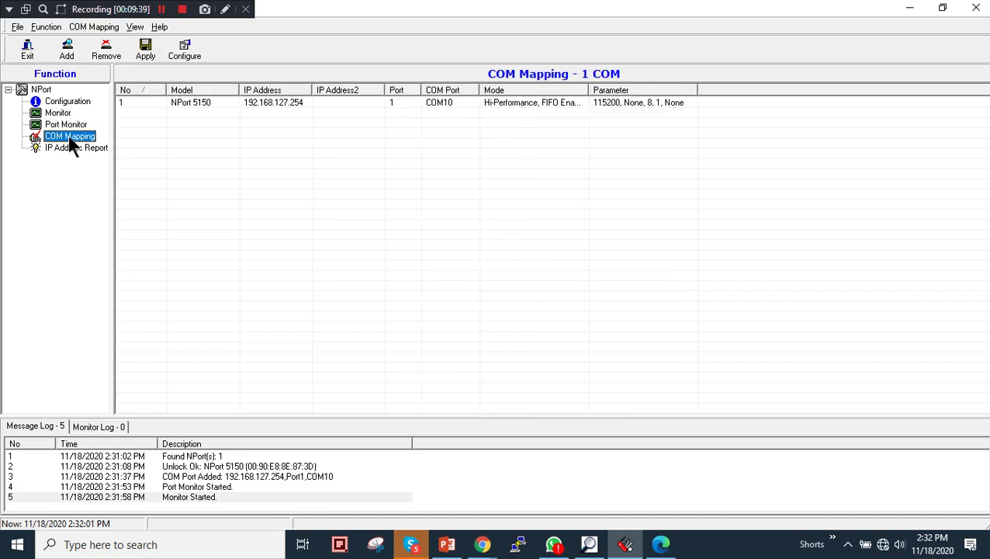
pyautogui.click(453, 111)
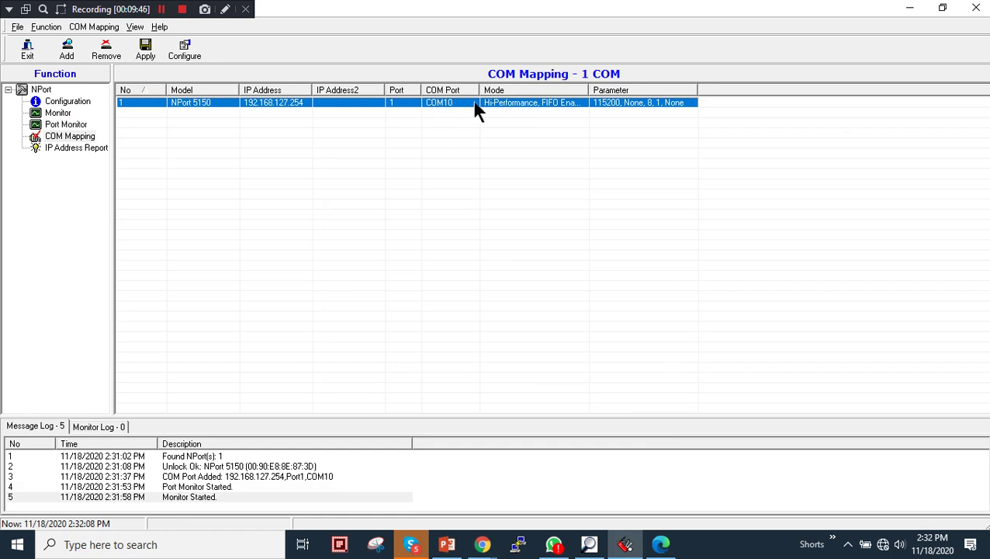
pyautogui.moveTo(480, 90); pyautogui.dragTo(522, 91)
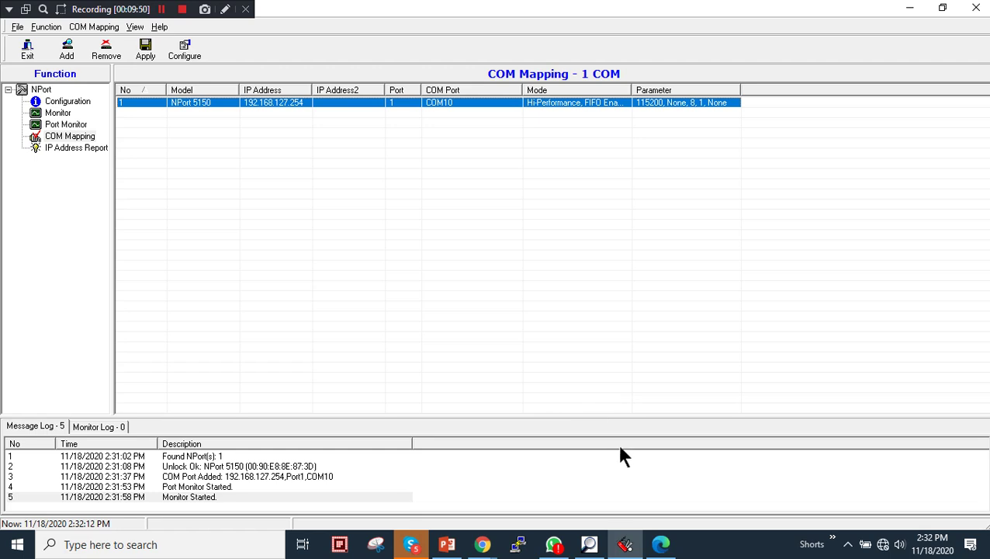
pyautogui.click(17, 544)
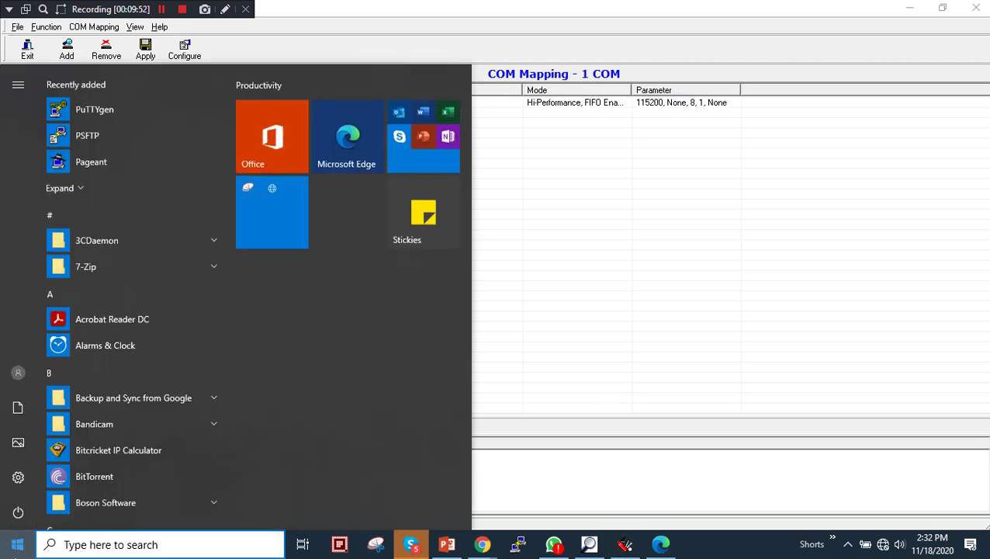
# Launch PComm Terminal Emulator via a 'pcomm' search and start a Serial session on COM10
pyautogui.write('pcomm')
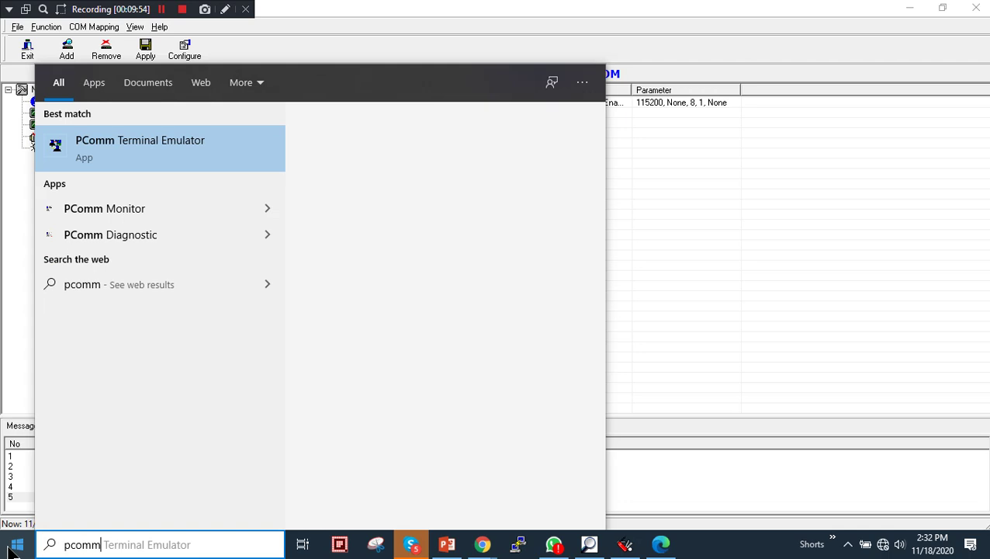
pyautogui.click(129, 152)
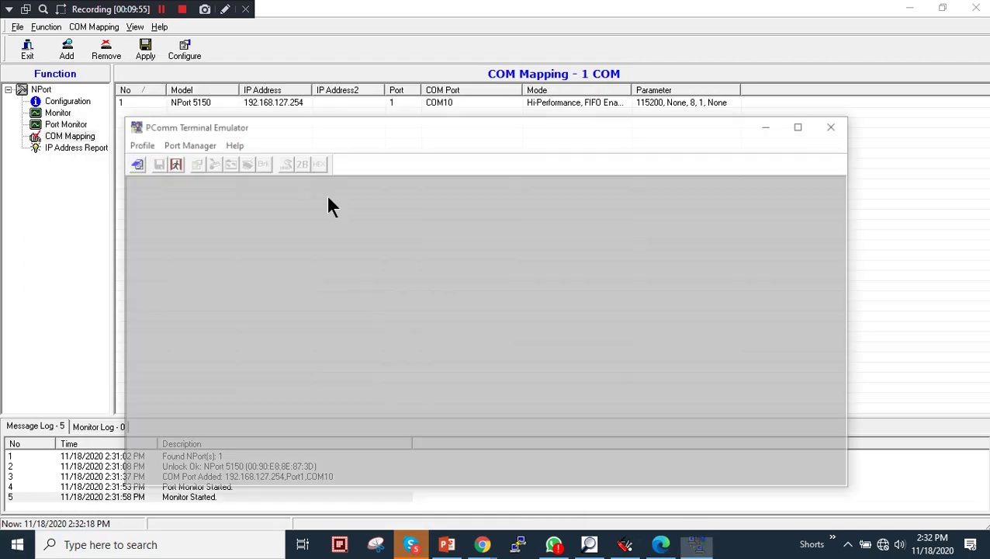
pyautogui.click(133, 162)
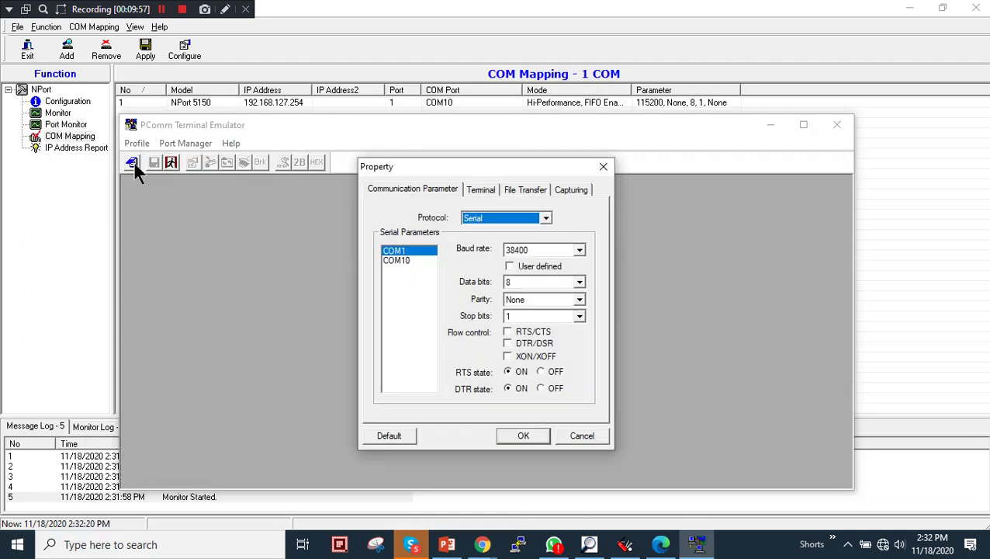
pyautogui.click(403, 260)
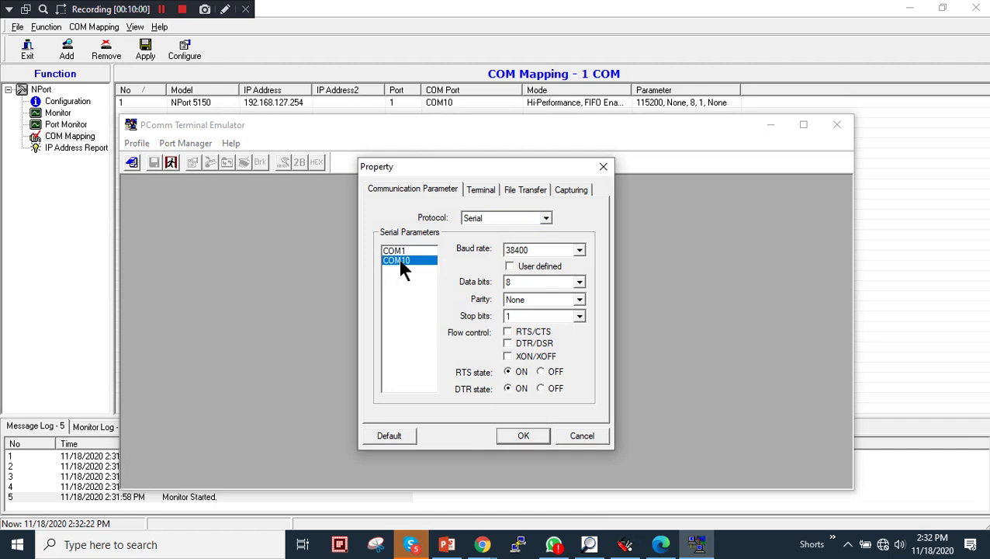
pyautogui.click(545, 218)
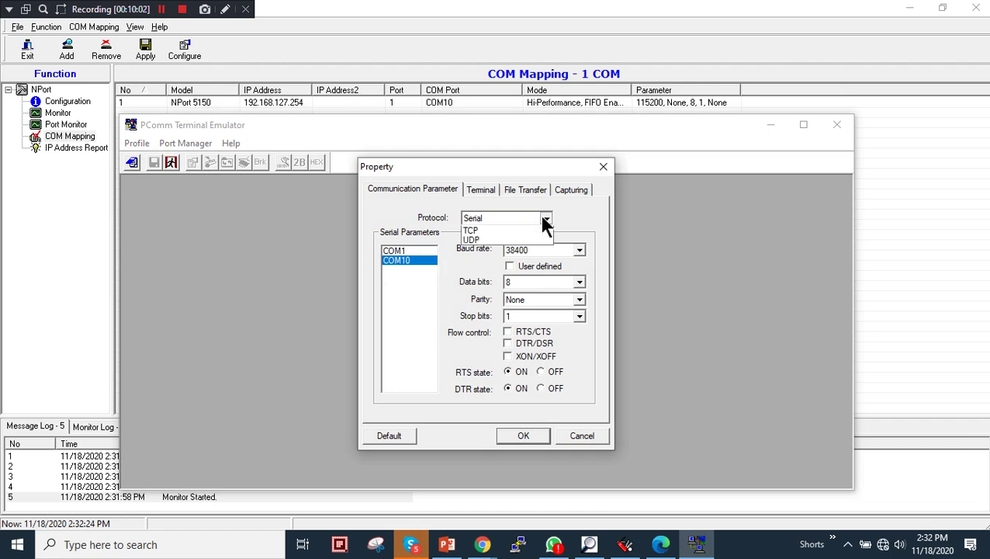
pyautogui.click(546, 218)
# Set VT100 terminal type and 115200 baud, open the COM10 session and maximize it
pyautogui.click(482, 190)
pyautogui.click(497, 216)
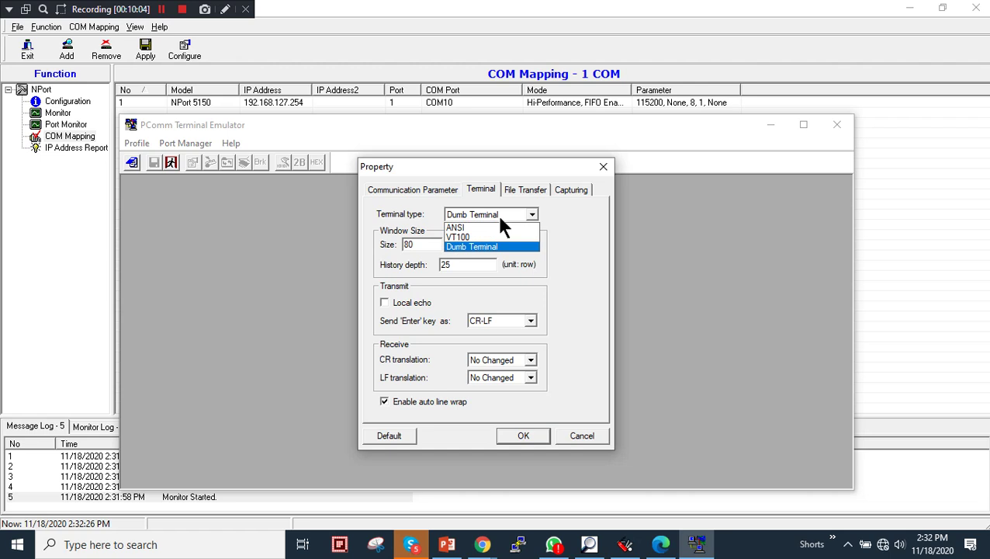
pyautogui.click(474, 235)
pyautogui.click(441, 193)
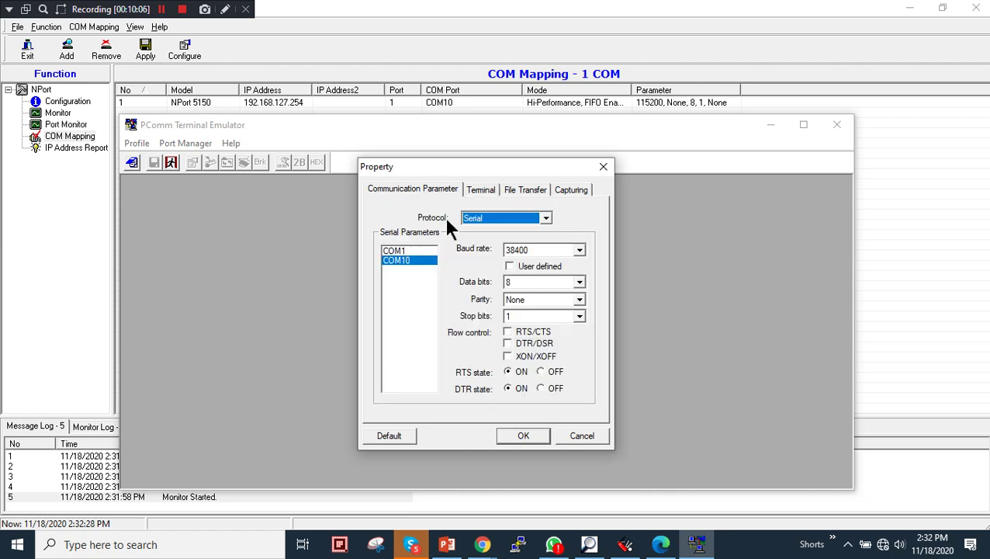
pyautogui.click(579, 250)
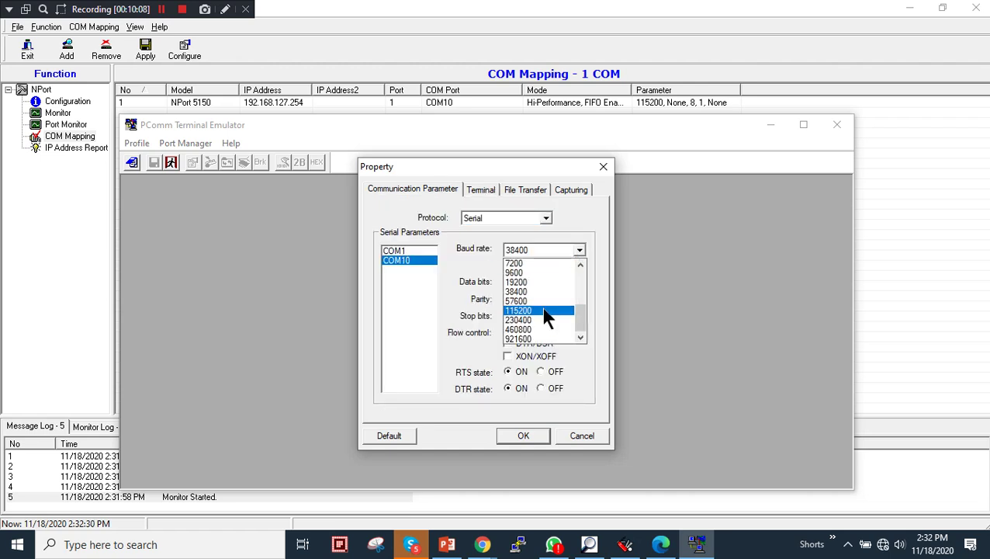
pyautogui.click(542, 310)
pyautogui.click(522, 435)
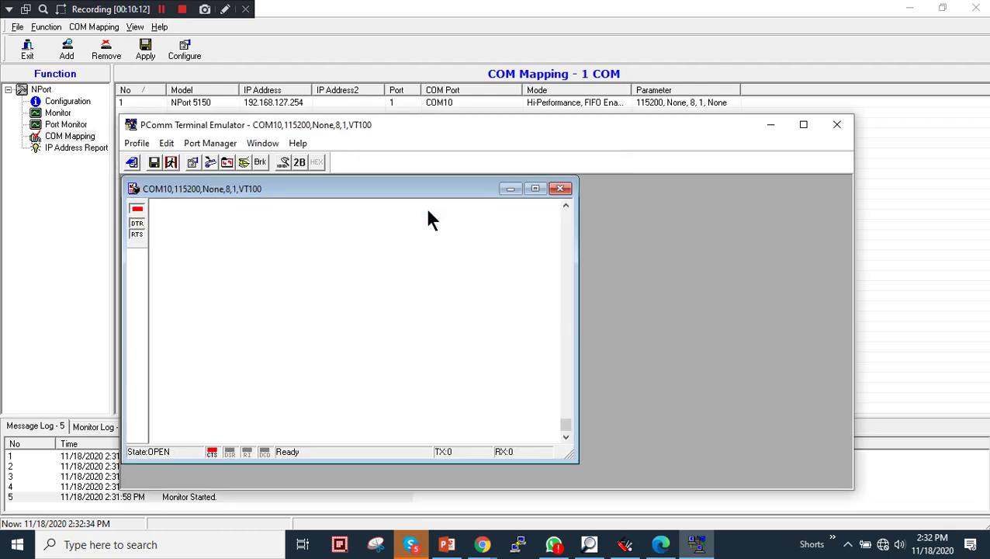
pyautogui.doubleClick(437, 122)
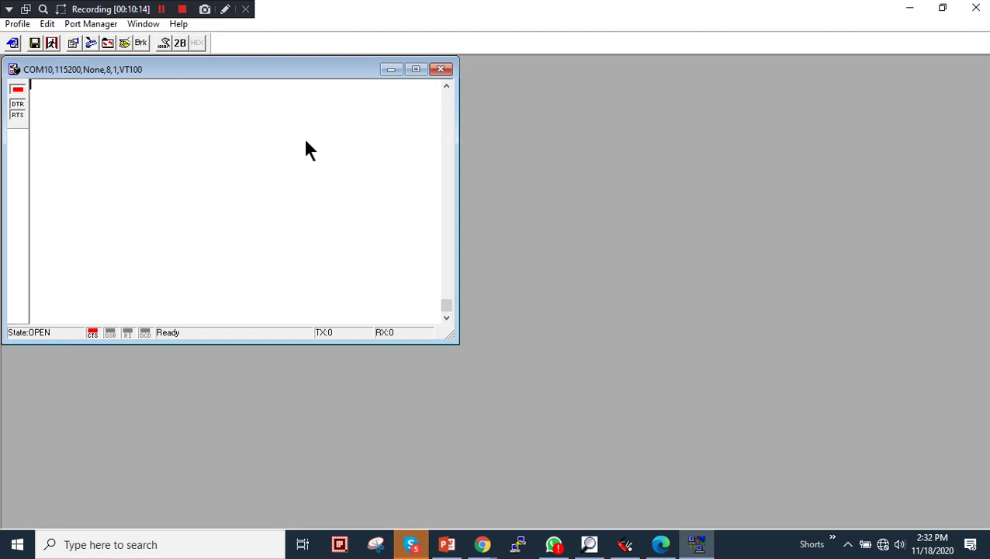
# Center the COM10 window and log in to the router console as admin with the account password
pyautogui.moveTo(303, 65); pyautogui.dragTo(528, 106)
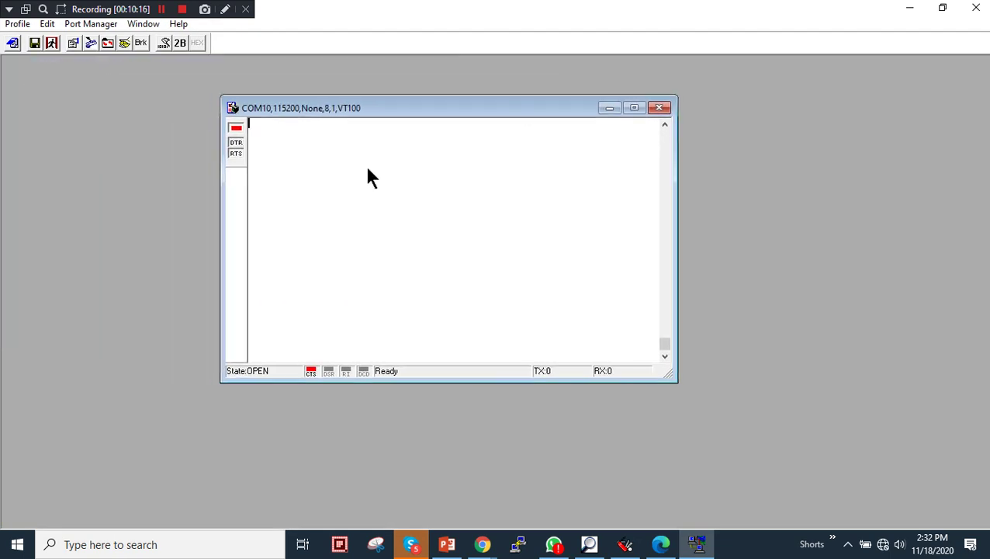
pyautogui.press('Return')
pyautogui.write('admin')
pyautogui.press('Return')
pyautogui.write('moxa')
pyautogui.press('Return')
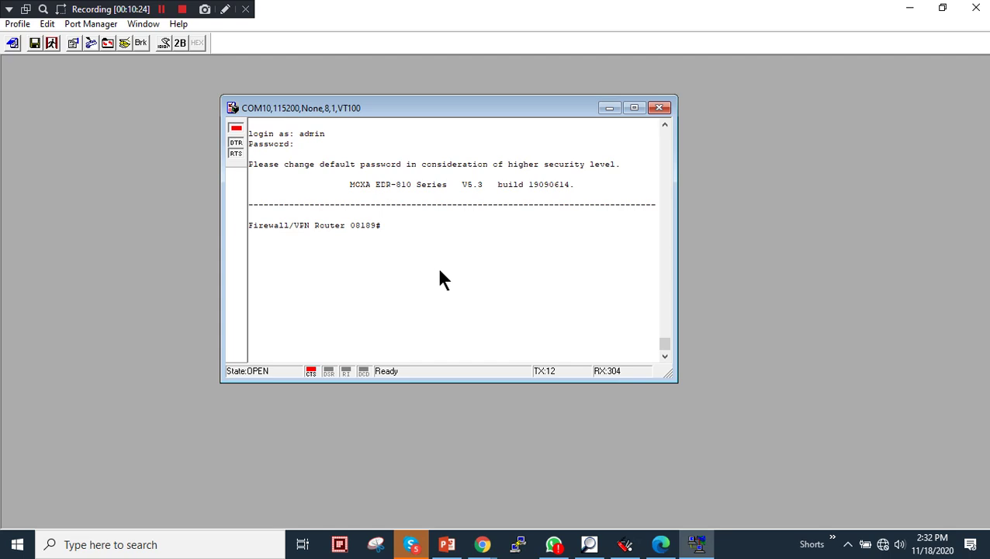